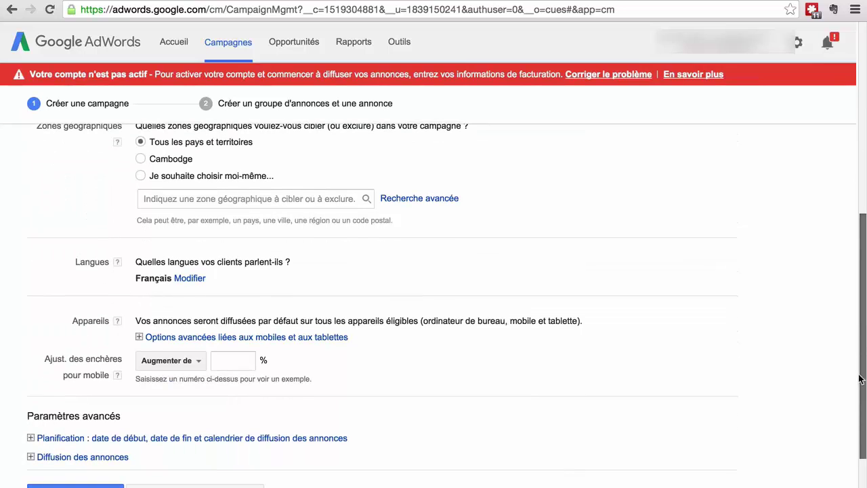
# Save the campaign settings, continue to the ad group form and review its Ciblage section.
pyautogui.scroll(-2, 865, 418)
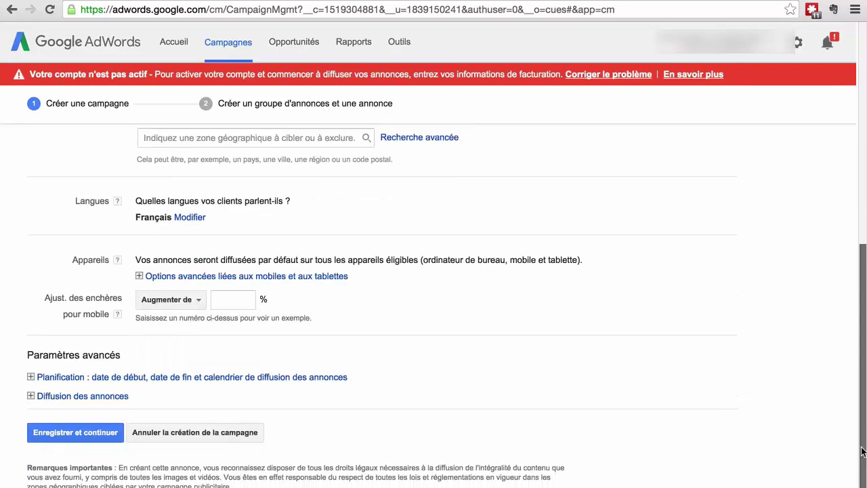
pyautogui.click(78, 412)
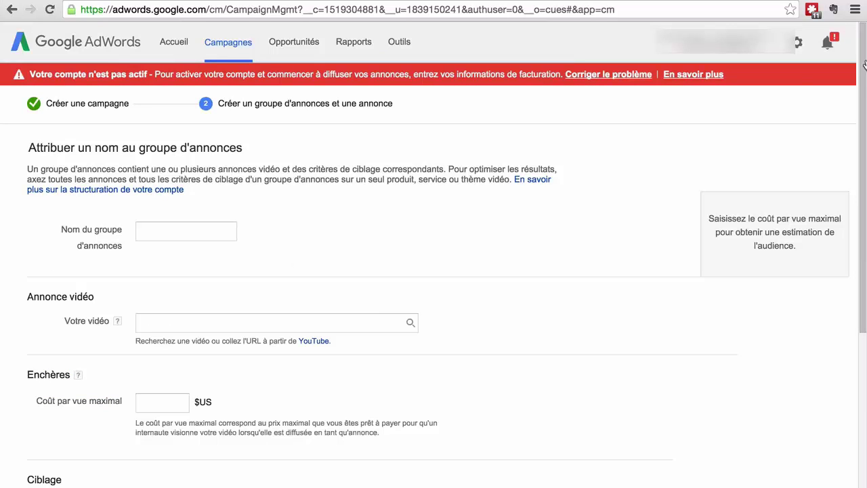
pyautogui.scroll(-5, 239, 204)
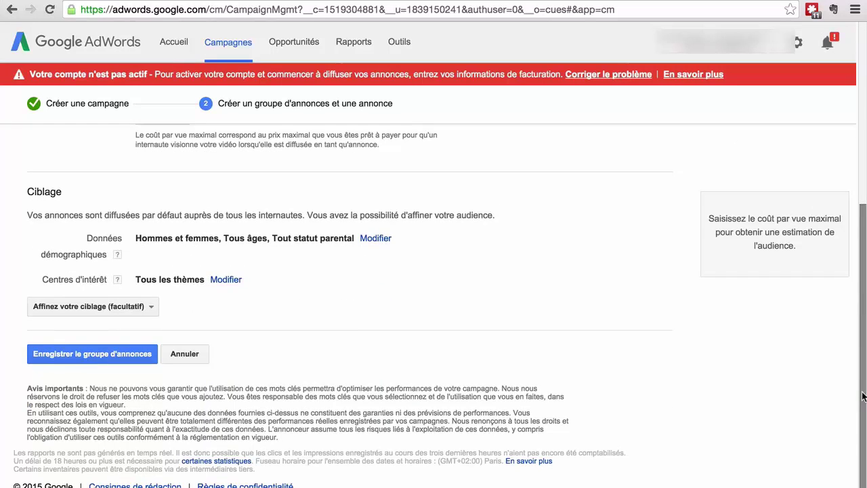
pyautogui.moveTo(864, 396)
pyautogui.mouseDown()
pyautogui.moveTo(864, 215)
pyautogui.moveTo(864, 393)
pyautogui.mouseUp()
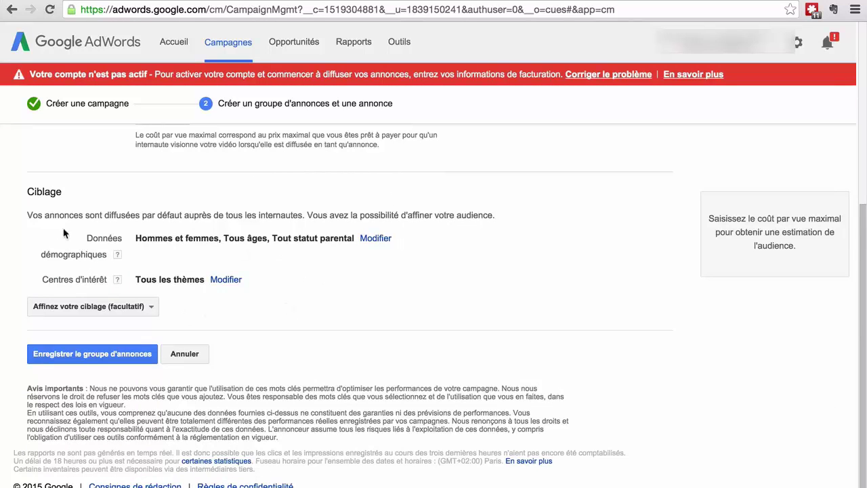
pyautogui.moveTo(41, 219); pyautogui.dragTo(277, 219)
pyautogui.click(410, 224)
pyautogui.moveTo(93, 238); pyautogui.dragTo(92, 278)
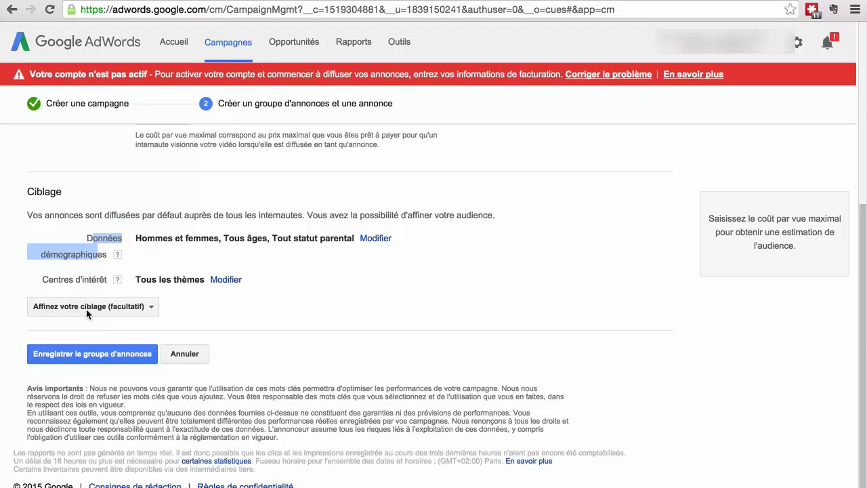
# Add the optional targeting criteria Mots clés, Emplacements, Remarketing and Thèmes to the ad group.
pyautogui.click(108, 309)
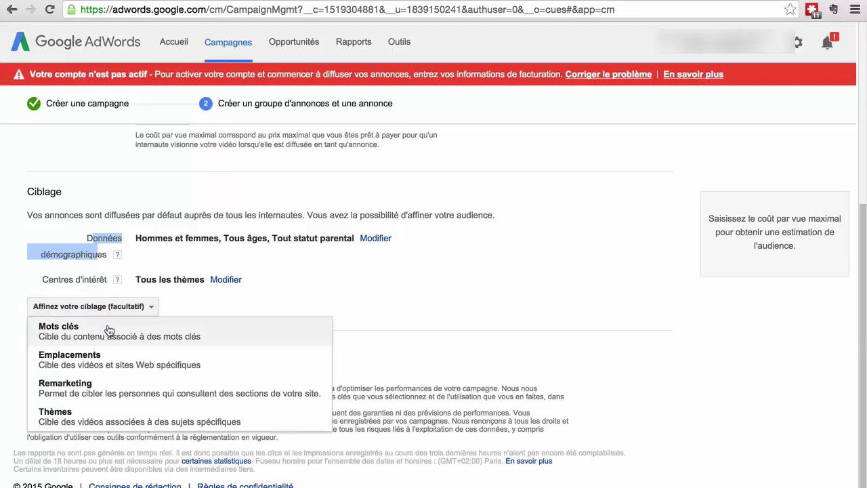
pyautogui.click(111, 332)
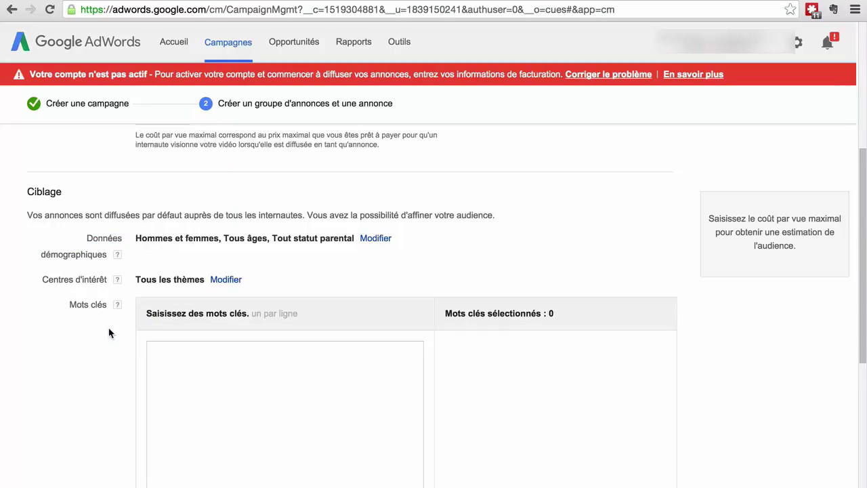
pyautogui.scroll(-5, 864, 255)
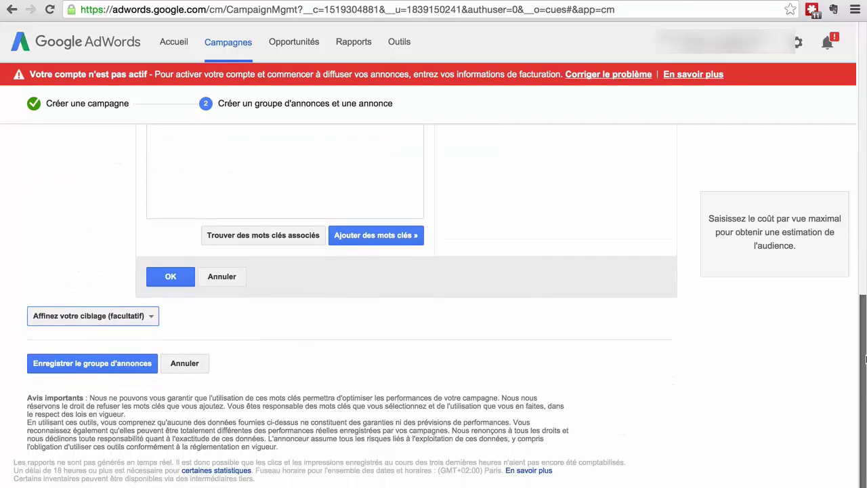
pyautogui.click(143, 319)
pyautogui.click(123, 368)
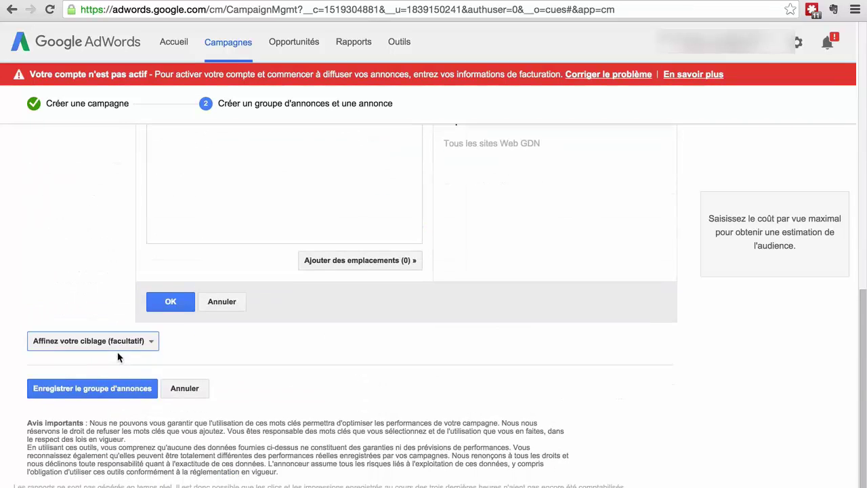
pyautogui.click(126, 341)
pyautogui.click(90, 431)
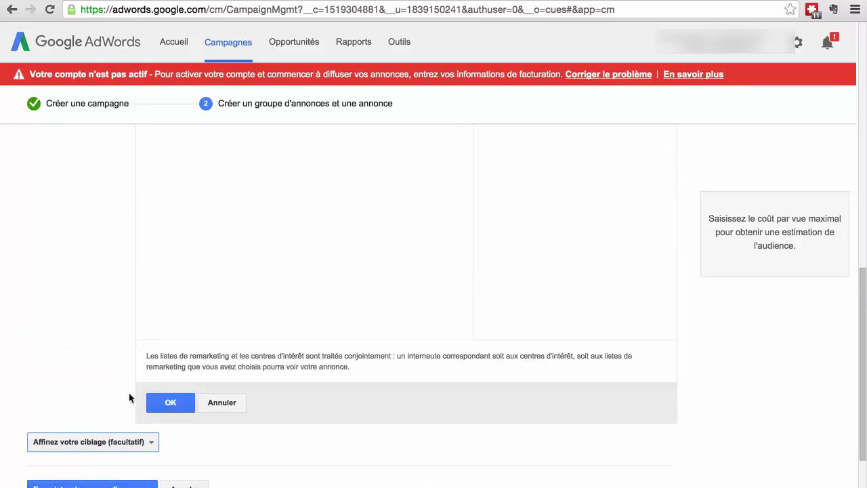
pyautogui.click(102, 442)
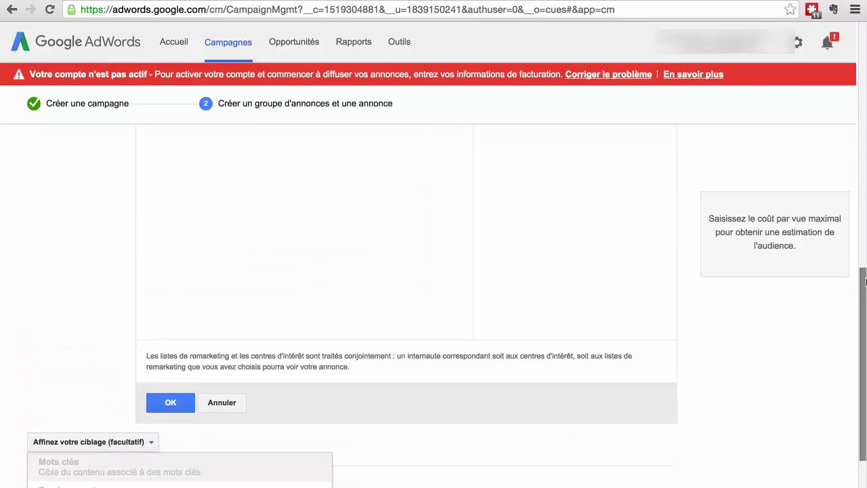
pyautogui.scroll(-3, 865, 357)
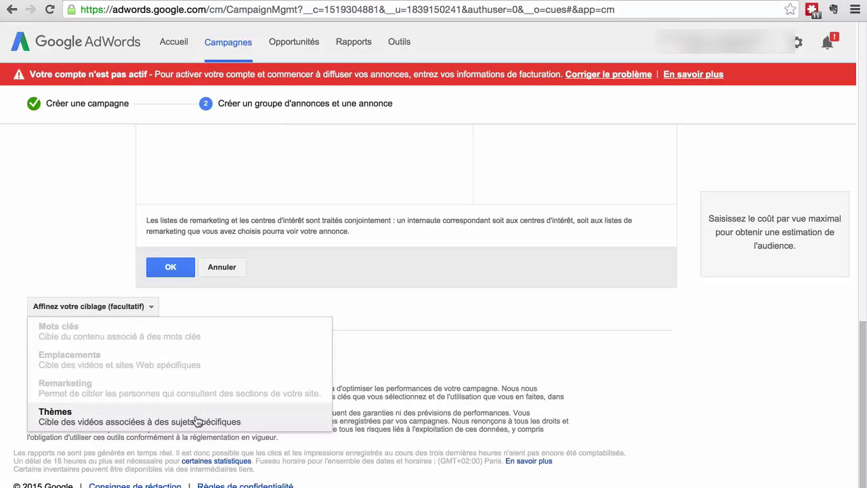
pyautogui.click(197, 418)
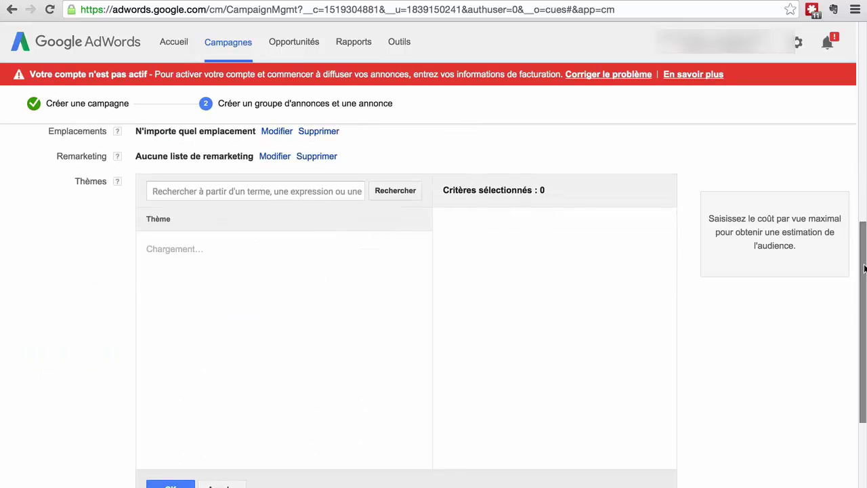
# Open the demographic targeting for editing and restrict the gender to Homme, excluding Femme and Inconnu.
pyautogui.moveTo(865, 268); pyautogui.dragTo(866, 162)
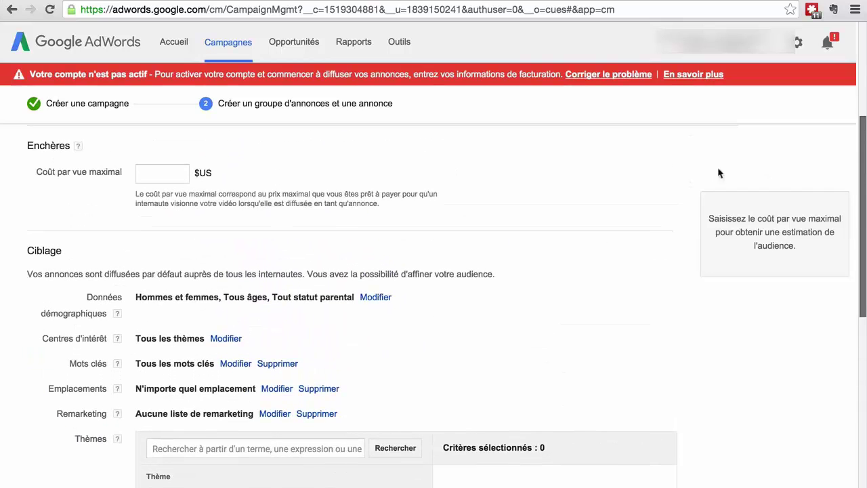
pyautogui.moveTo(145, 297); pyautogui.dragTo(209, 298)
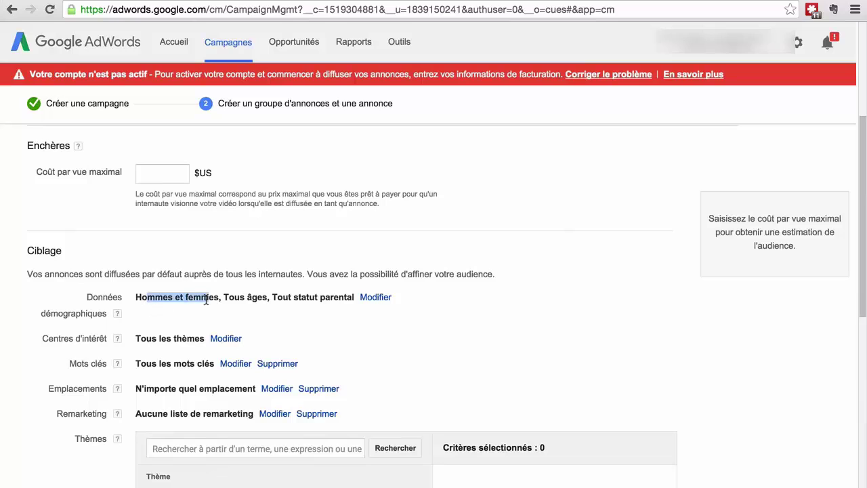
pyautogui.click(209, 298)
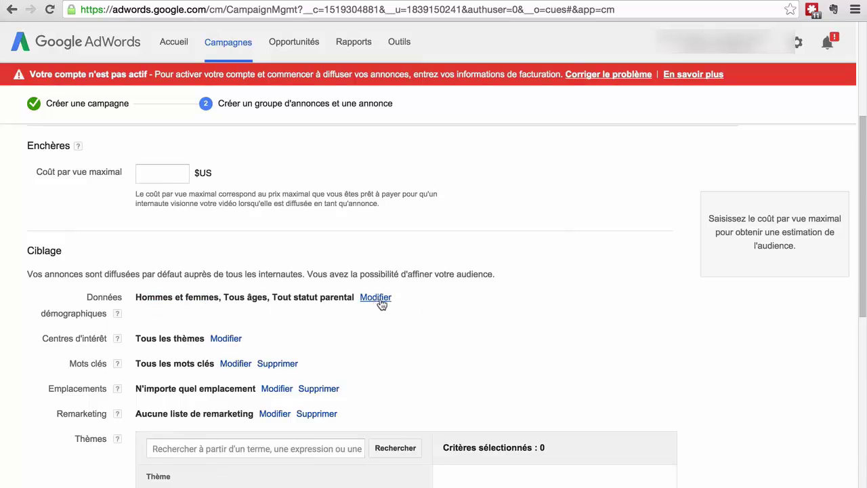
pyautogui.click(376, 298)
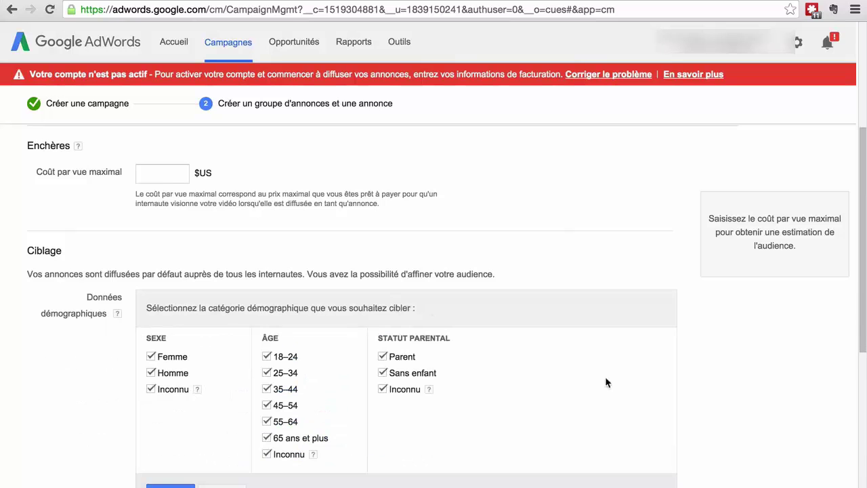
pyautogui.click(150, 356)
pyautogui.click(155, 390)
# Restrict the targeted age groups to 35–44 and 45–54.
pyautogui.click(266, 356)
pyautogui.click(267, 373)
pyautogui.click(267, 389)
pyautogui.click(267, 389)
pyautogui.click(267, 422)
pyautogui.click(267, 438)
pyautogui.click(267, 455)
# Restrict the parental status to Sans enfant and apply the demographic targeting.
pyautogui.click(383, 358)
pyautogui.click(383, 389)
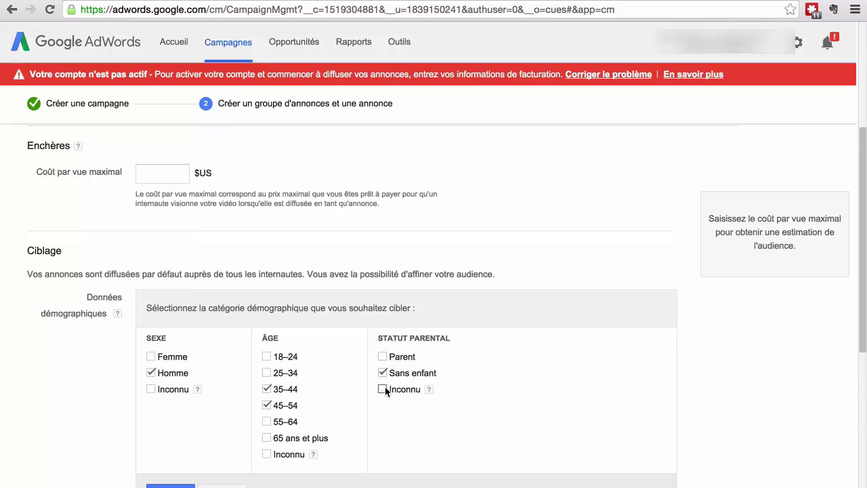
pyautogui.moveTo(859, 368); pyautogui.dragTo(863, 418)
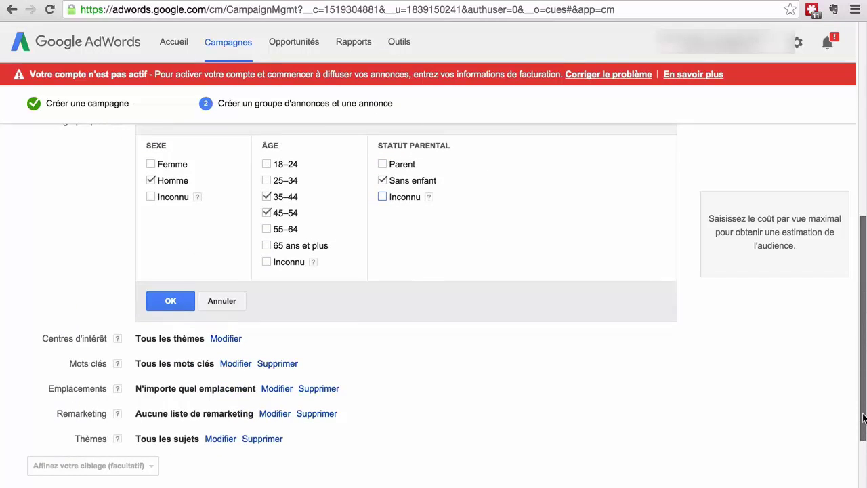
pyautogui.click(170, 301)
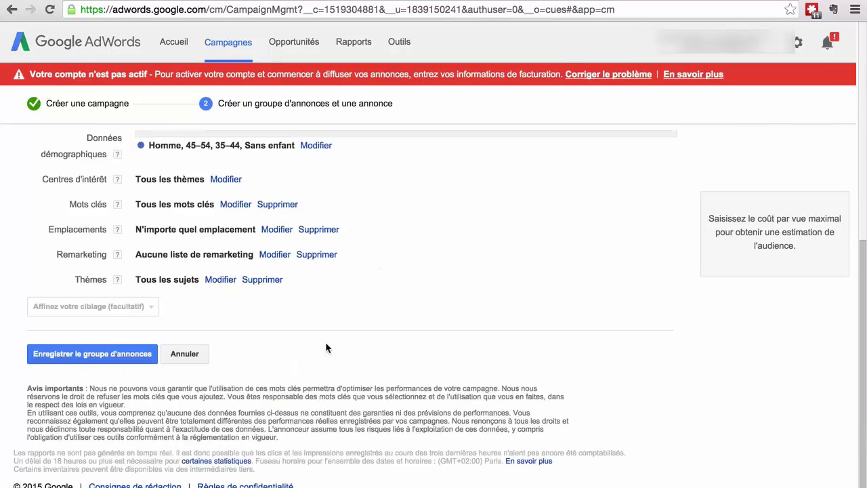
# Search the affinity audiences under Centres d'intérêt for "chie" and add Amoureux des chiens to the selected criteria.
pyautogui.click(225, 181)
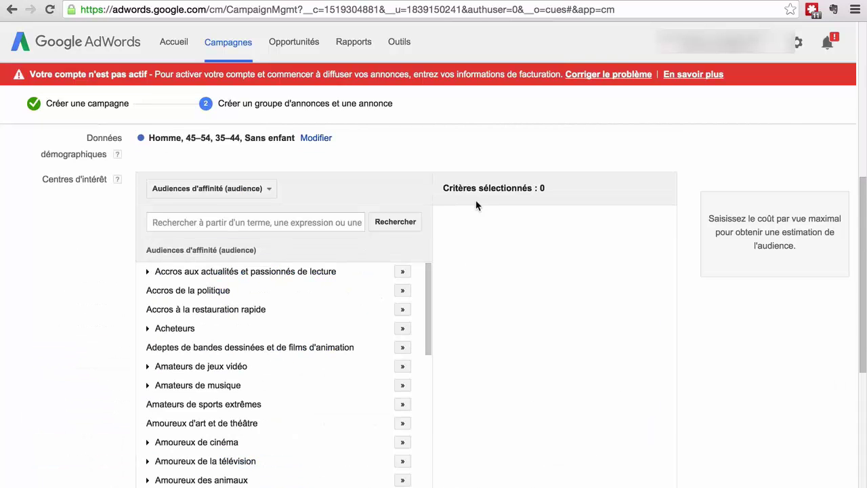
pyautogui.click(227, 224)
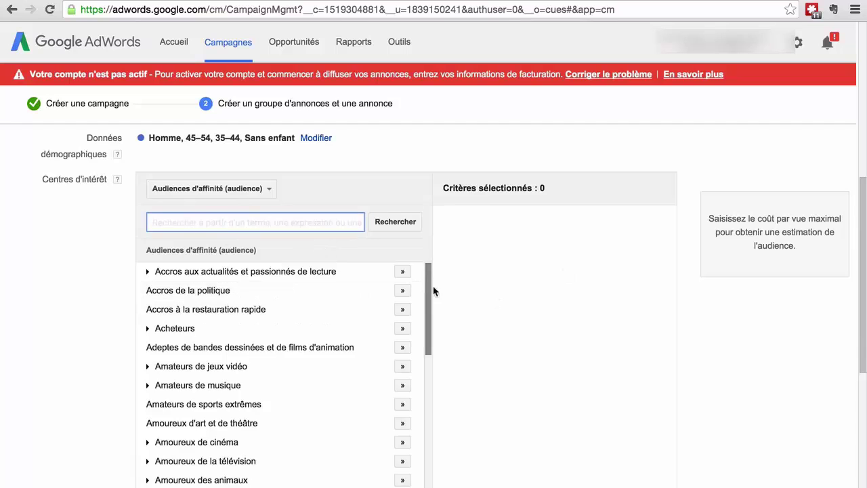
pyautogui.scroll(-3, 428, 288)
pyautogui.scroll(3, 428, 285)
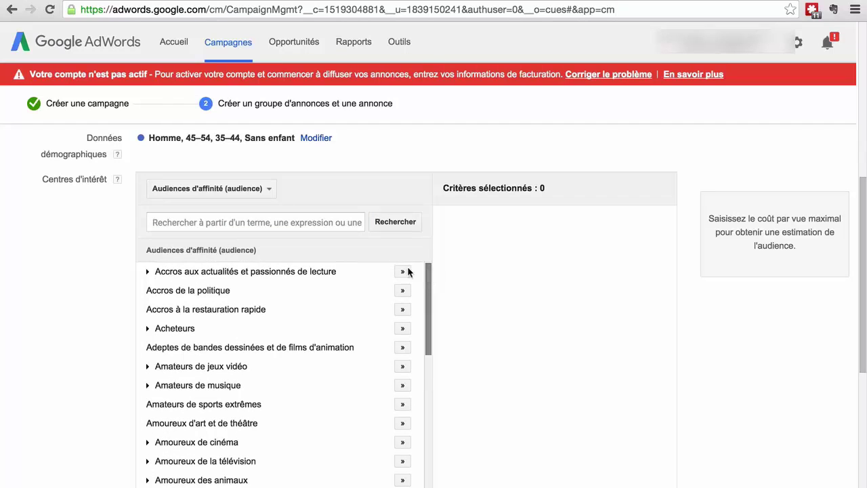
pyautogui.click(319, 225)
pyautogui.write('chie')
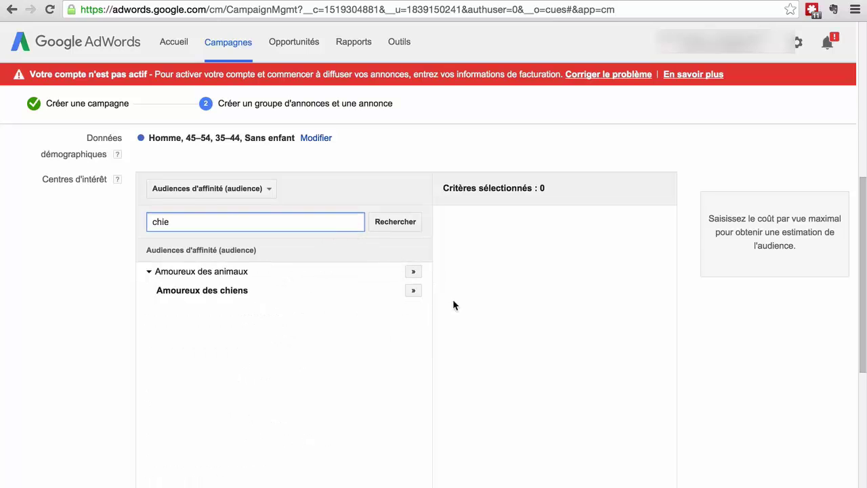
pyautogui.click(413, 291)
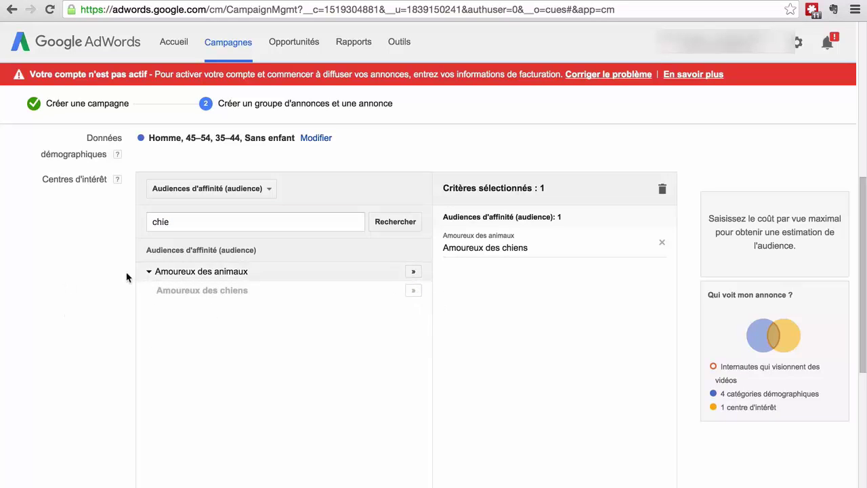
# Clear the audience search, browse the full list of affinity audiences and apply the interest selection.
pyautogui.click(215, 222)
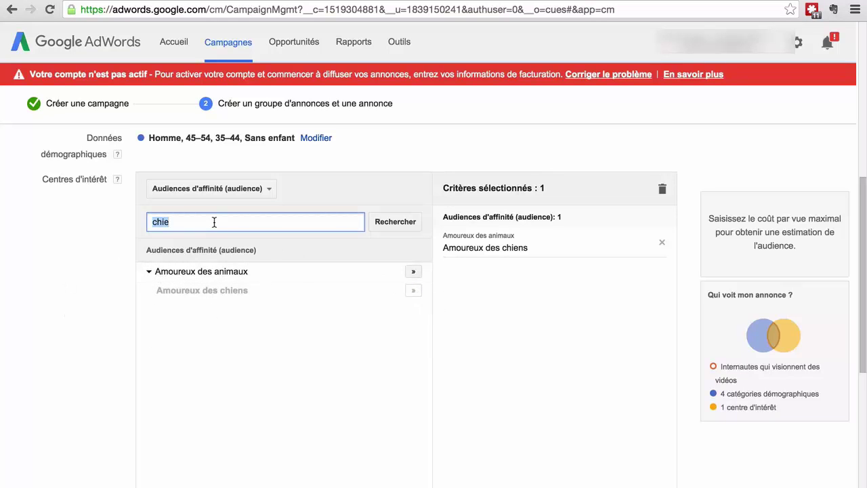
pyautogui.press('BackSpace')
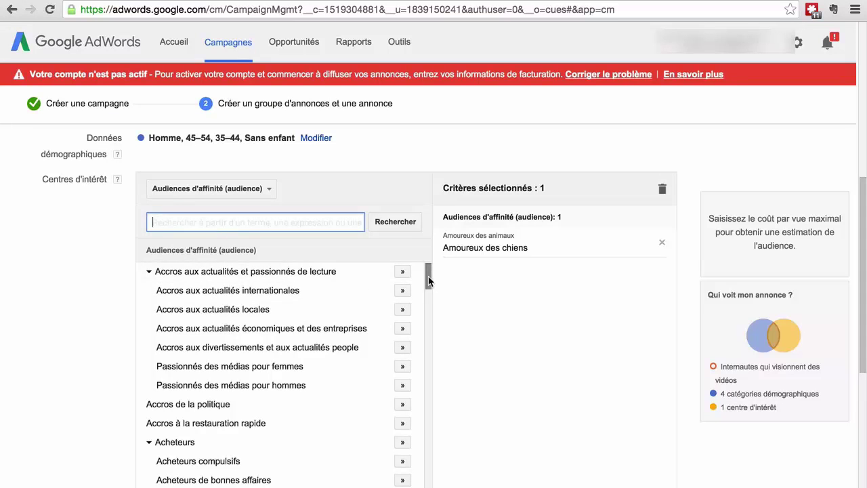
pyautogui.moveTo(429, 281); pyautogui.dragTo(229, 271)
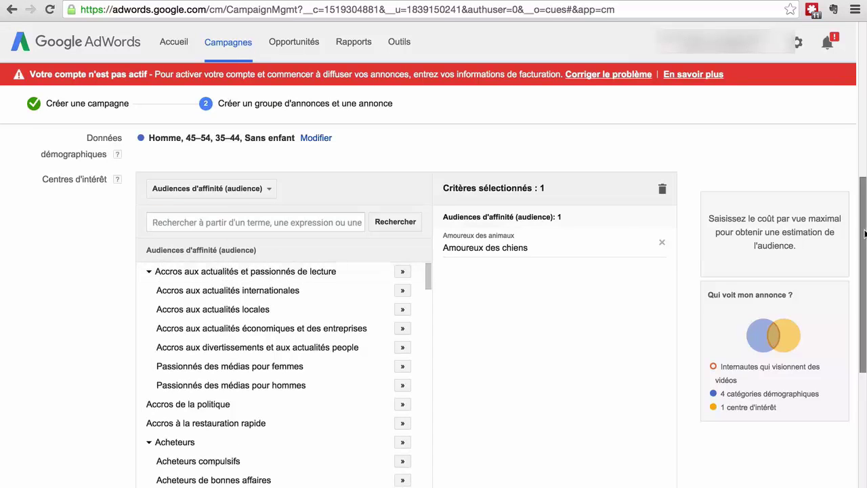
pyautogui.scroll(-3, 865, 233)
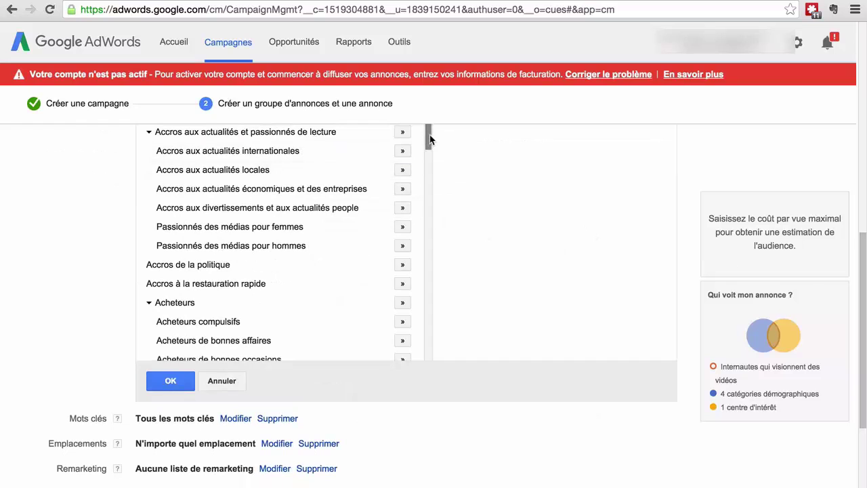
pyautogui.moveTo(430, 139); pyautogui.dragTo(429, 165)
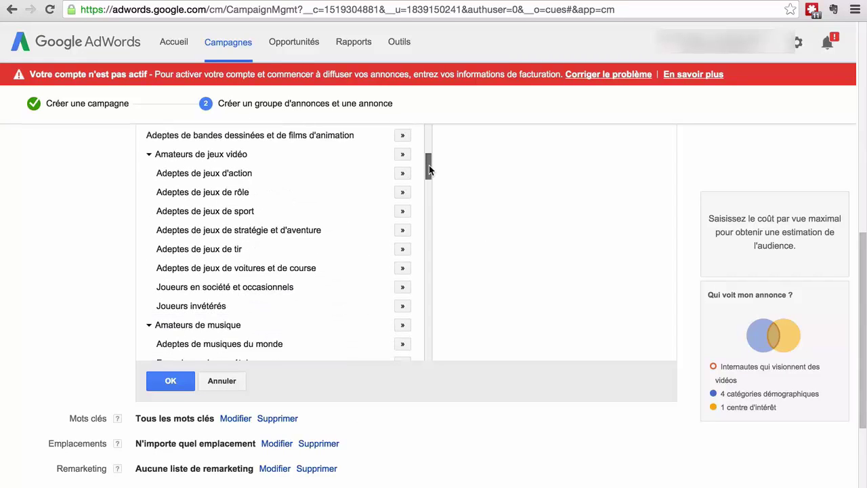
pyautogui.scroll(2, 865, 245)
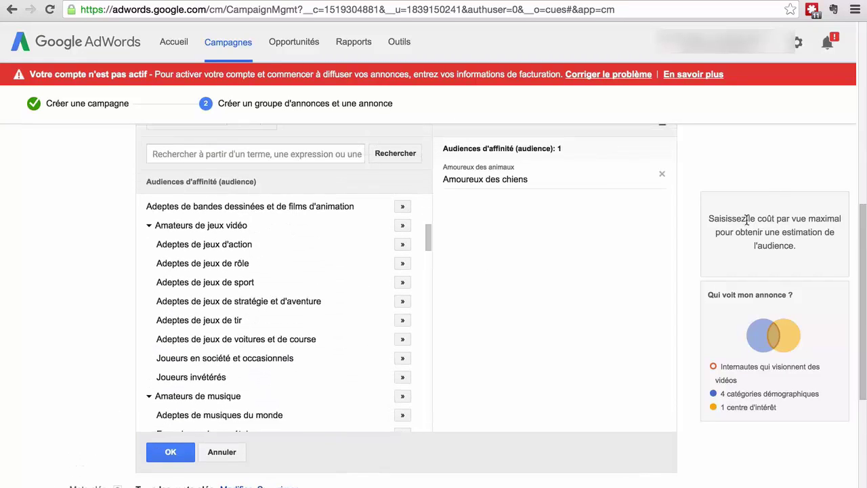
pyautogui.moveTo(427, 234); pyautogui.dragTo(443, 422)
pyautogui.moveTo(863, 364); pyautogui.dragTo(846, 416)
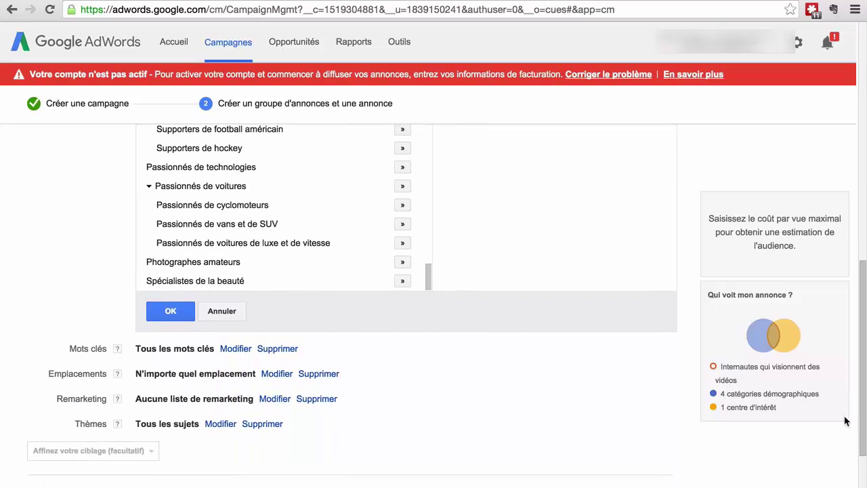
pyautogui.click(170, 311)
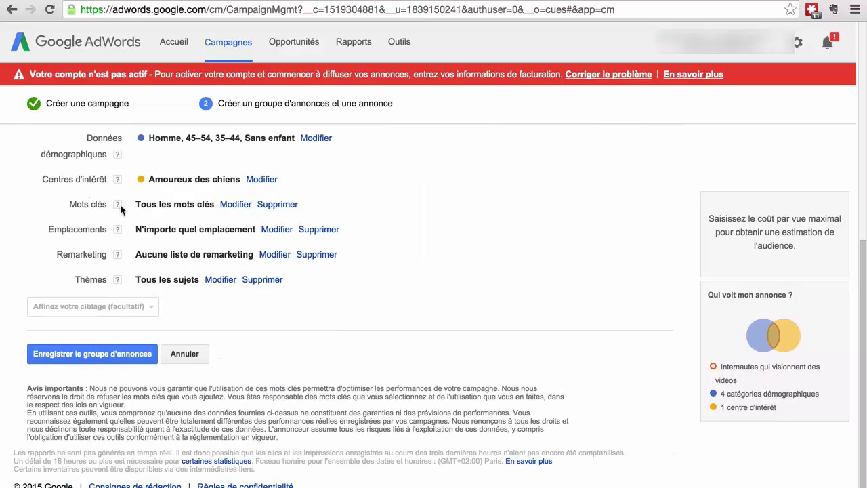
# Enter dressage canin under Mots clés, find its associated keywords and add dressage canin to the selected keywords.
pyautogui.click(236, 204)
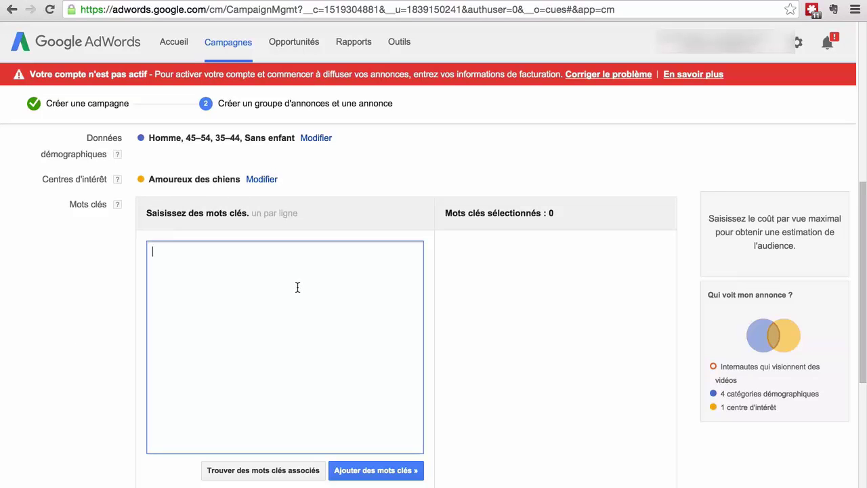
pyautogui.write('dressage canin')
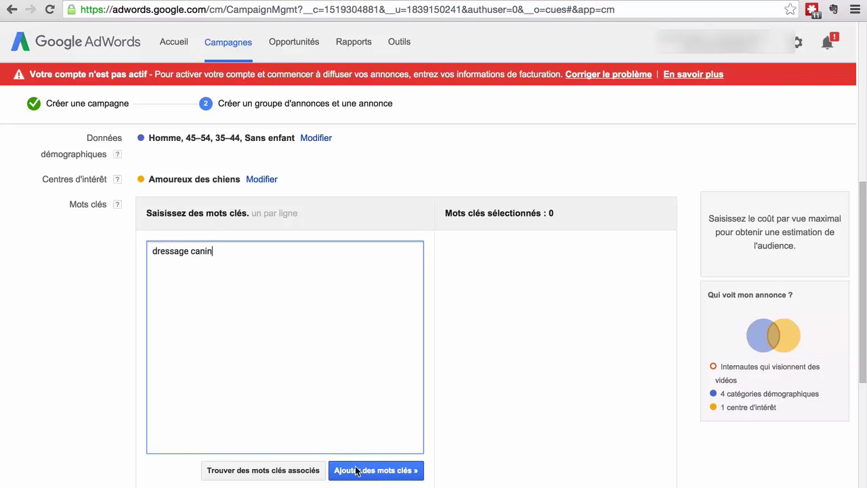
pyautogui.click(290, 470)
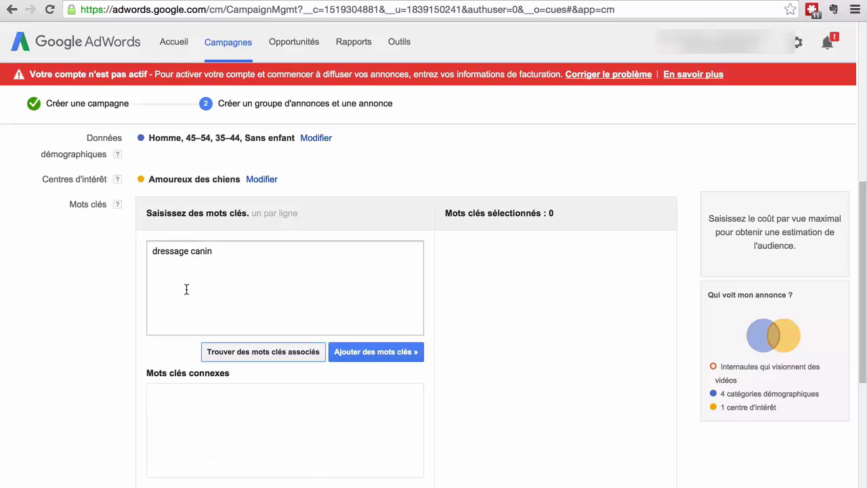
pyautogui.scroll(-4, 855, 271)
pyautogui.scroll(2, 860, 271)
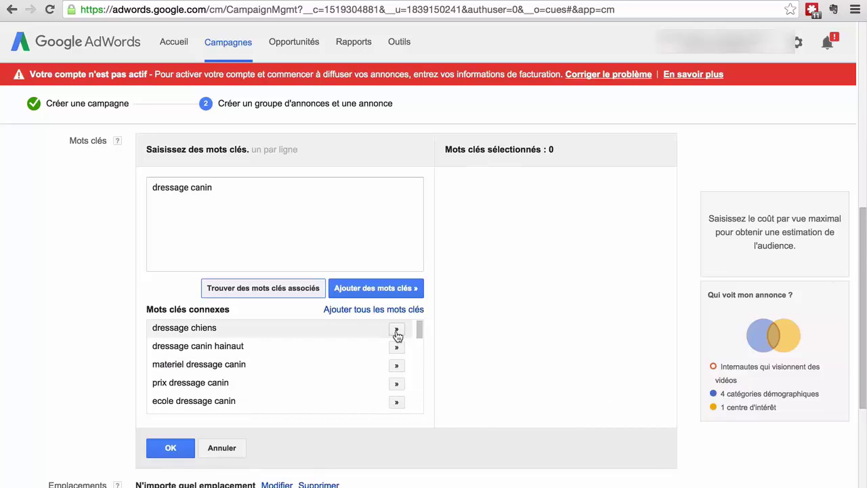
pyautogui.scroll(-3, 410, 336)
pyautogui.scroll(3, 418, 336)
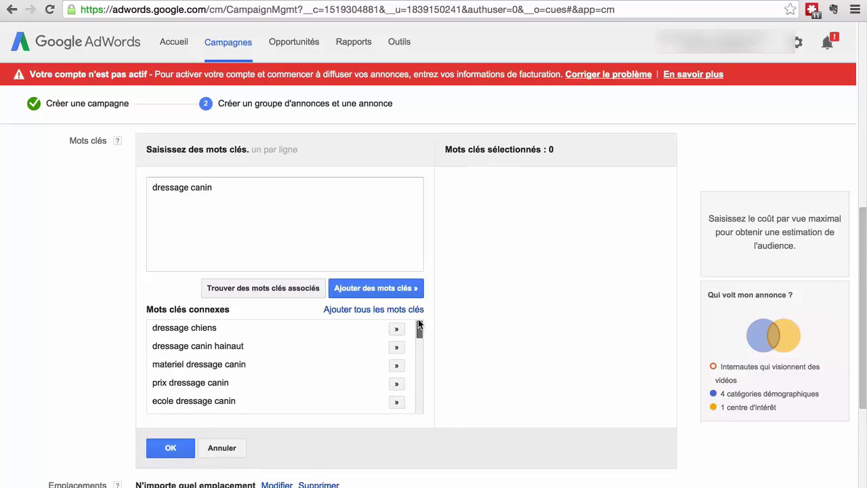
pyautogui.click(352, 289)
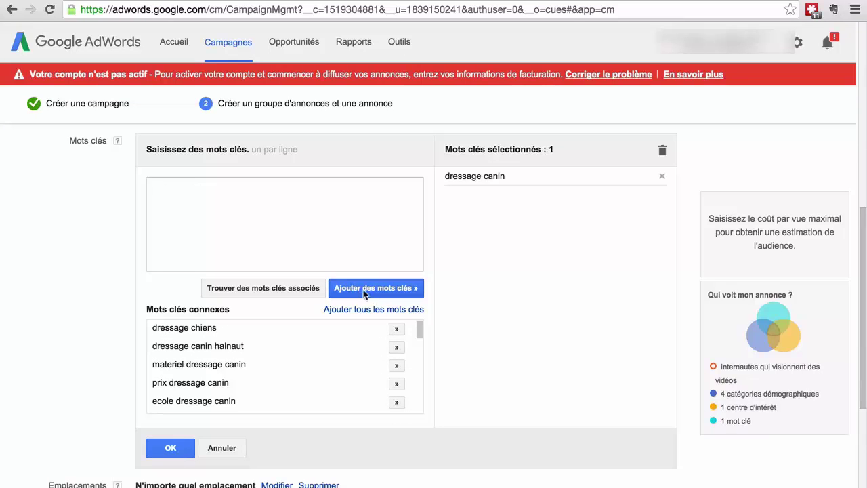
# Add the related keywords dressage chiens, dressage canin hainaut, materiel dressage canin, prix dressage canin and ecole dressage canin.
pyautogui.click(396, 329)
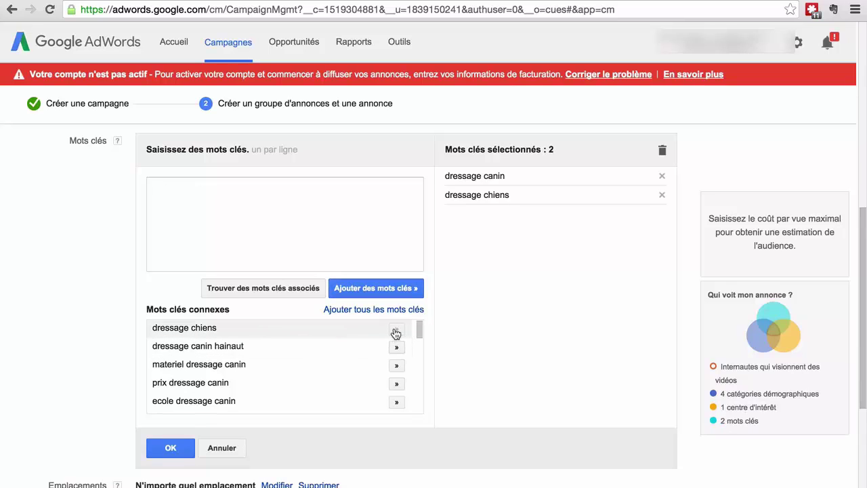
pyautogui.click(397, 348)
pyautogui.click(399, 366)
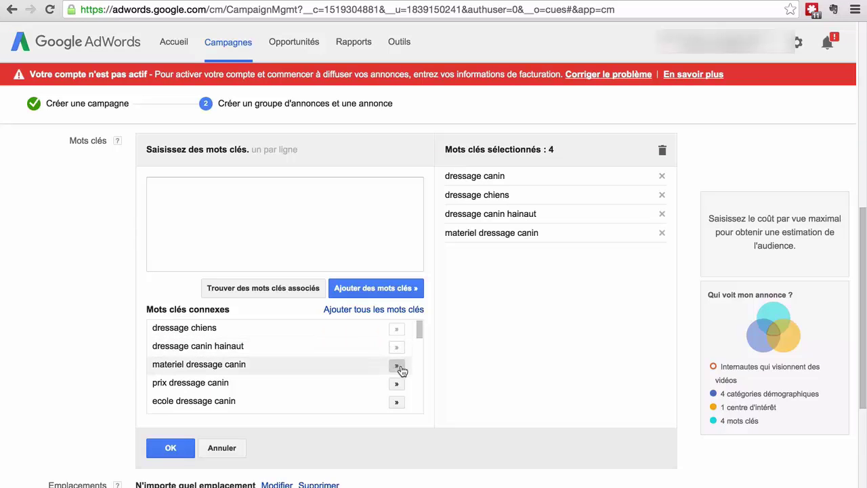
pyautogui.click(396, 384)
pyautogui.click(397, 402)
# Add comportement canin, ecole de dressage pour chien, dressage chien and dresseur canin to the keywords and apply the keyword selection.
pyautogui.moveTo(418, 329)
pyautogui.mouseDown()
pyautogui.moveTo(418, 352)
pyautogui.moveTo(417, 342)
pyautogui.mouseUp()
pyautogui.click(397, 339)
pyautogui.click(397, 357)
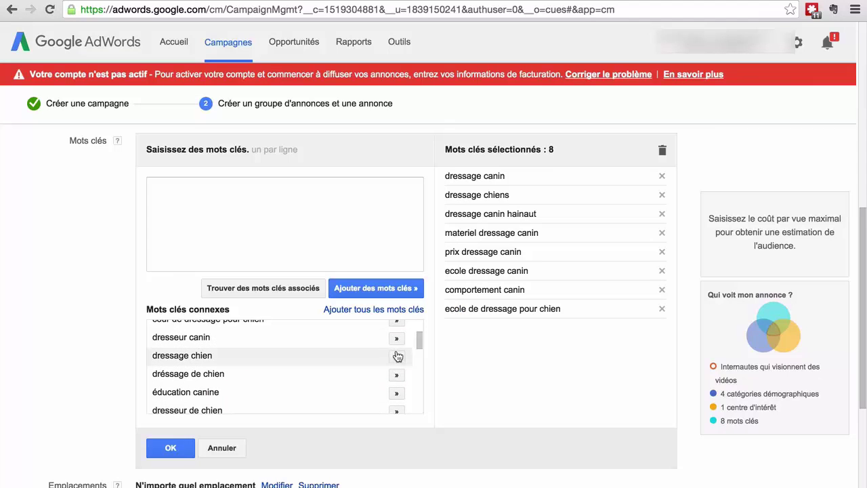
pyautogui.click(398, 356)
pyautogui.click(397, 338)
pyautogui.moveTo(863, 262); pyautogui.dragTo(864, 298)
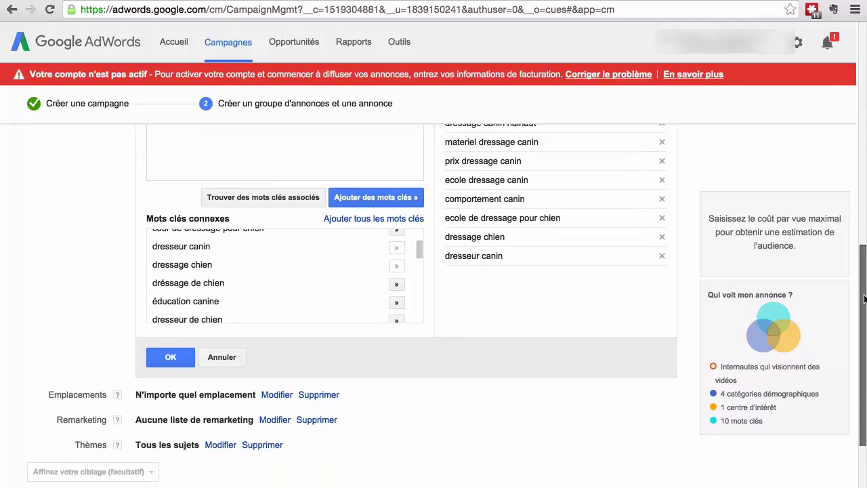
pyautogui.click(159, 359)
# Open the Emplacements targeting for editing, then switch to YouTube and browse the dressage canin results for videos to target.
pyautogui.moveTo(117, 162)
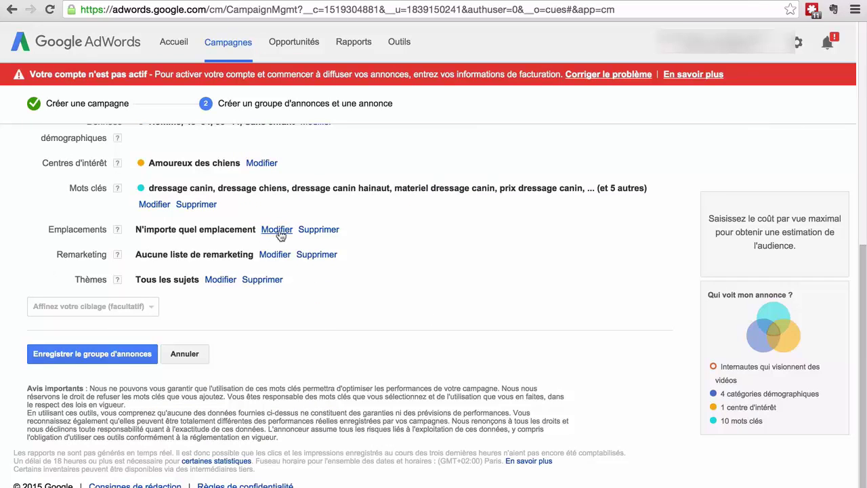
pyautogui.click(276, 229)
pyautogui.scroll(-2, 865, 263)
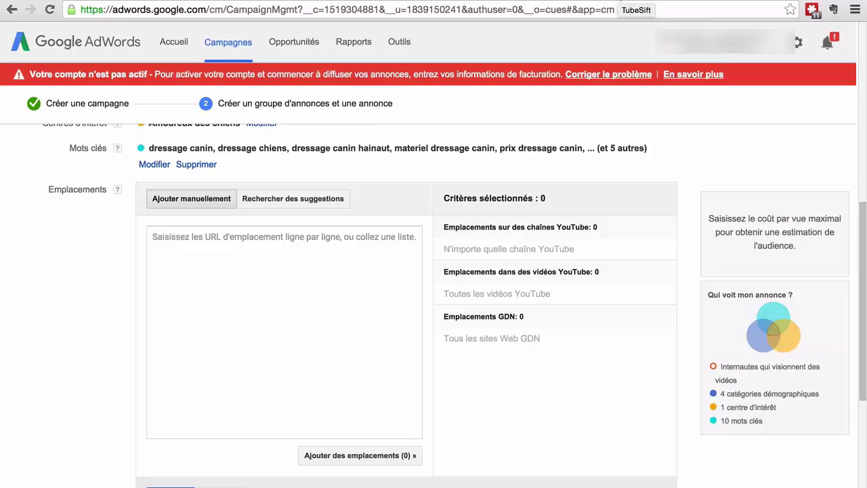
pyautogui.click(637, 1)
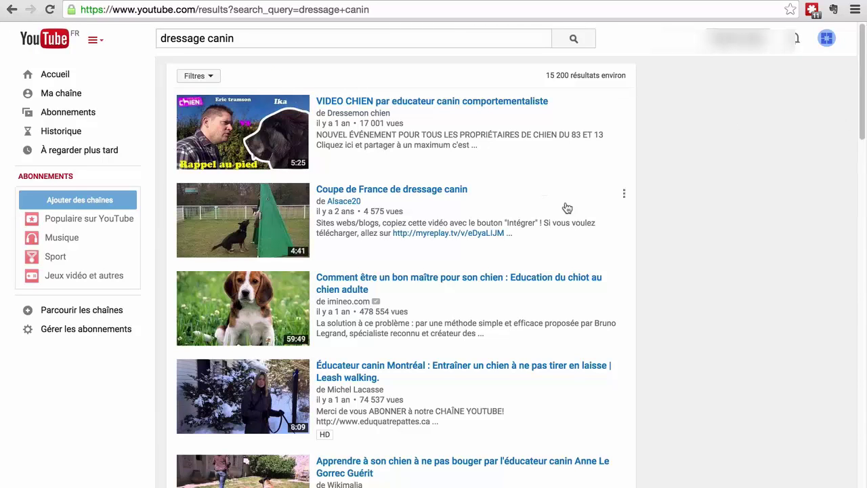
pyautogui.scroll(-2, 849, 124)
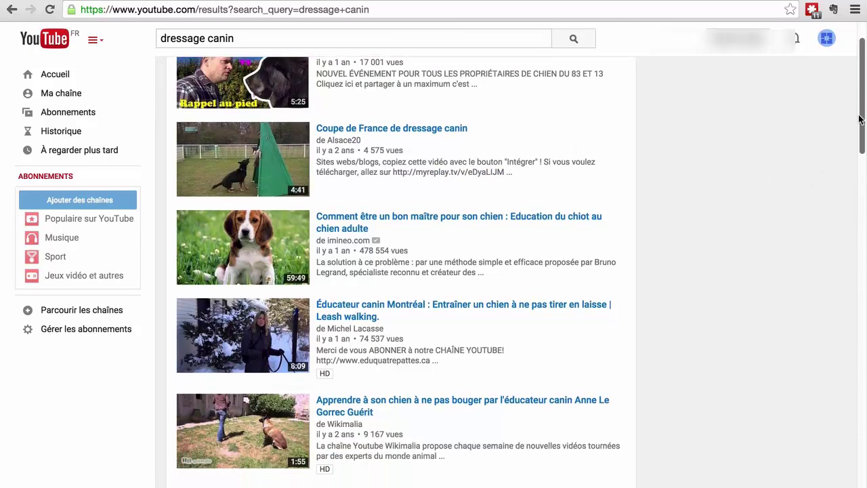
pyautogui.scroll(2, 848, 125)
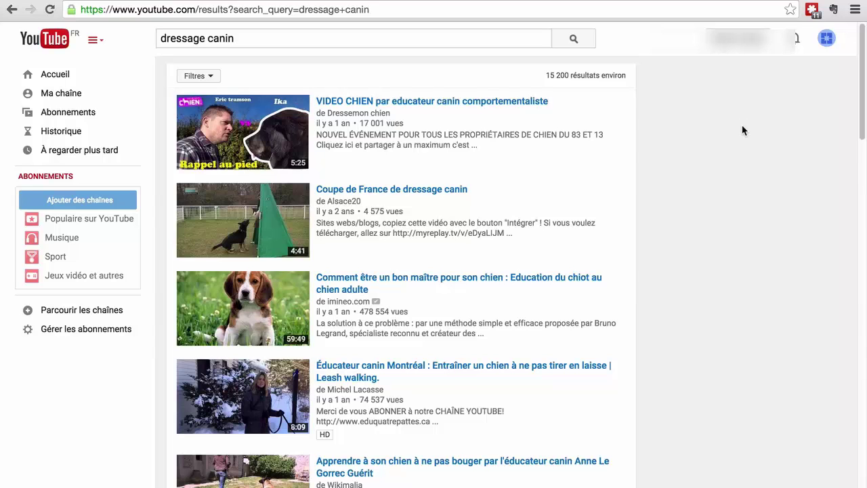
pyautogui.scroll(-2, 858, 101)
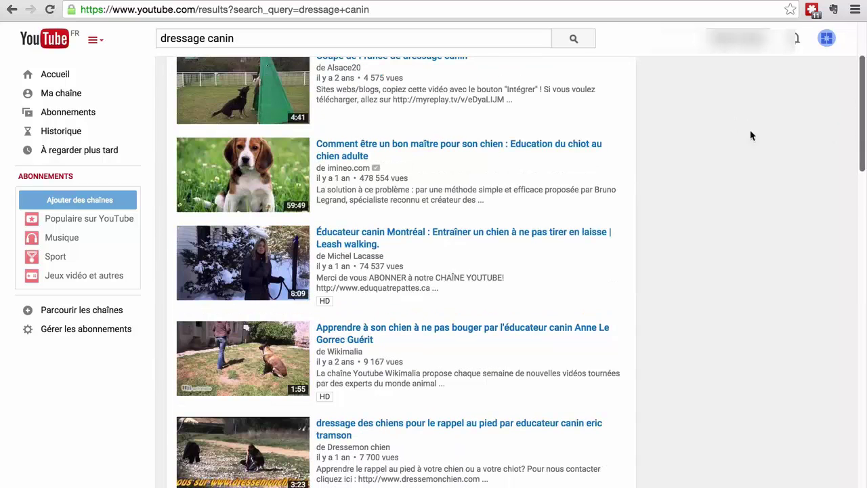
pyautogui.moveTo(863, 161); pyautogui.dragTo(865, 120)
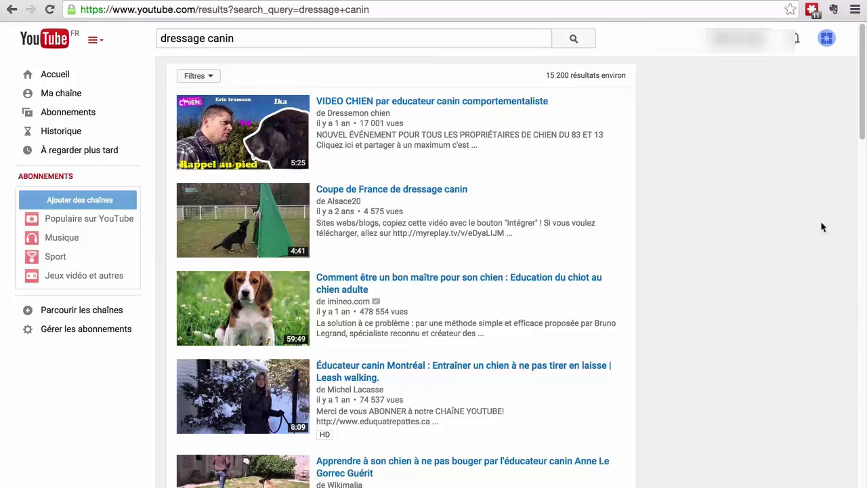
# Copy the link of the YouTube video VIDEO CHIEN par educateur canin comportementaliste and add it as a placement in AdWords.
pyautogui.rightClick(464, 100)
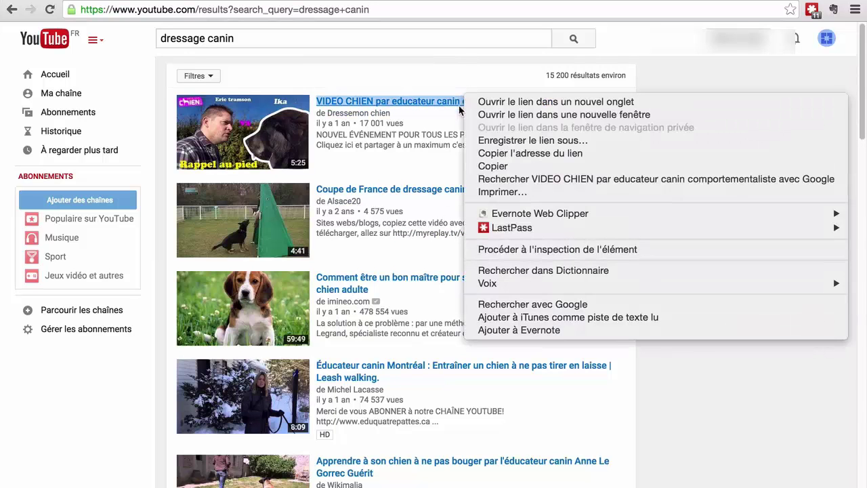
pyautogui.click(532, 154)
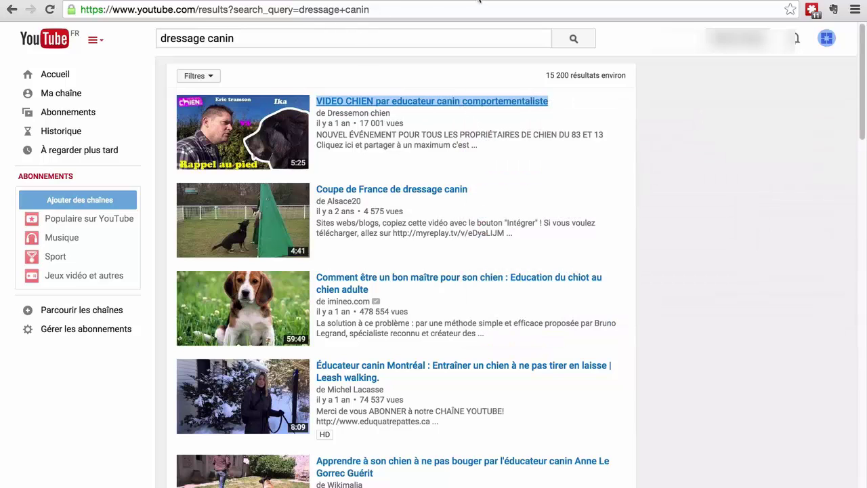
pyautogui.hotkey('ctrl', 'Tab')
pyautogui.click(213, 239)
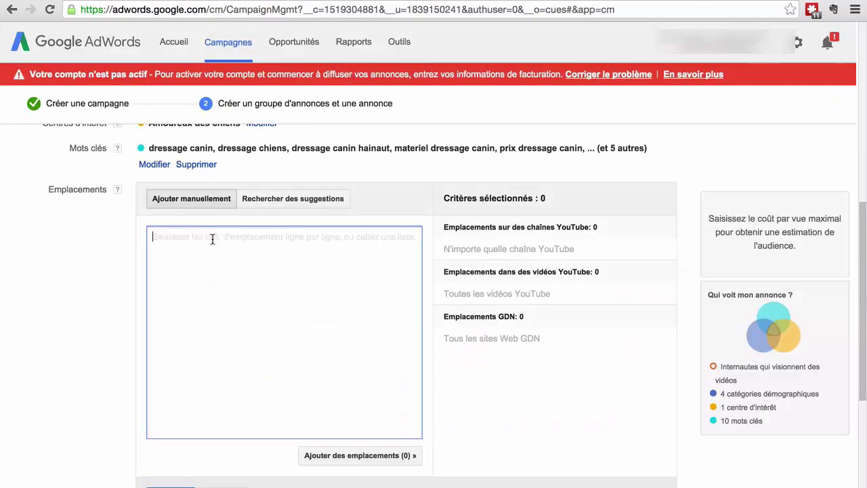
pyautogui.click(197, 196)
pyautogui.click(200, 248)
pyautogui.rightClick(198, 238)
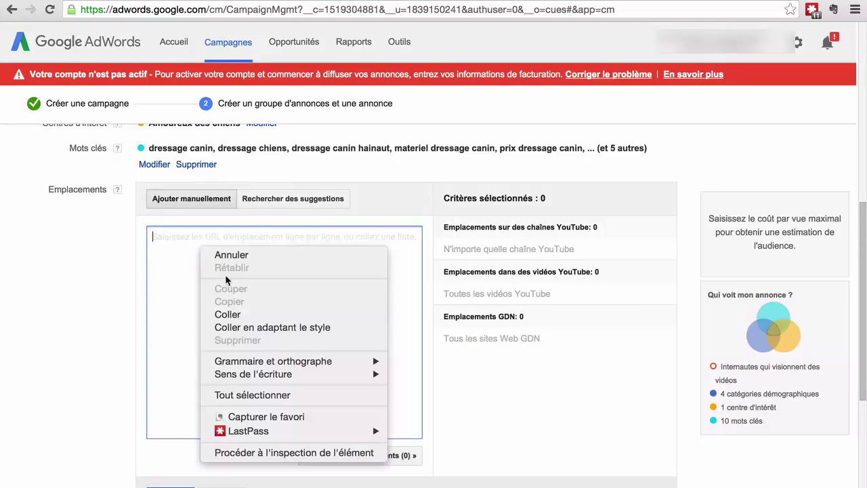
pyautogui.click(245, 312)
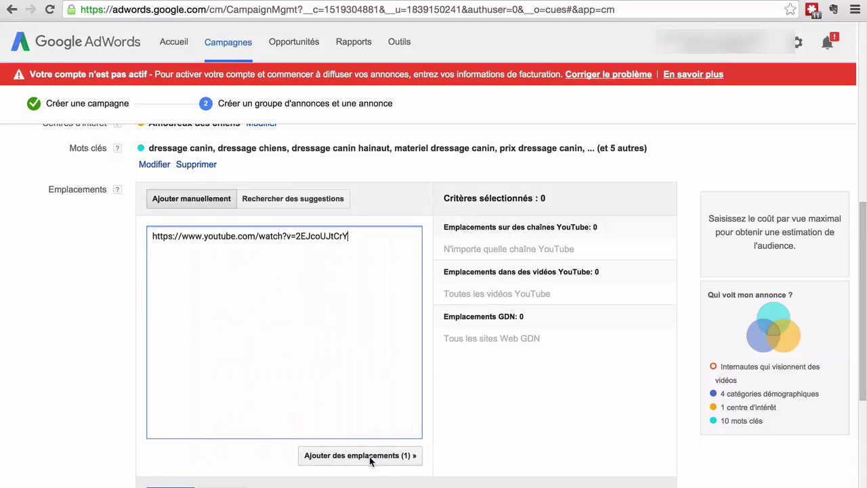
pyautogui.click(401, 456)
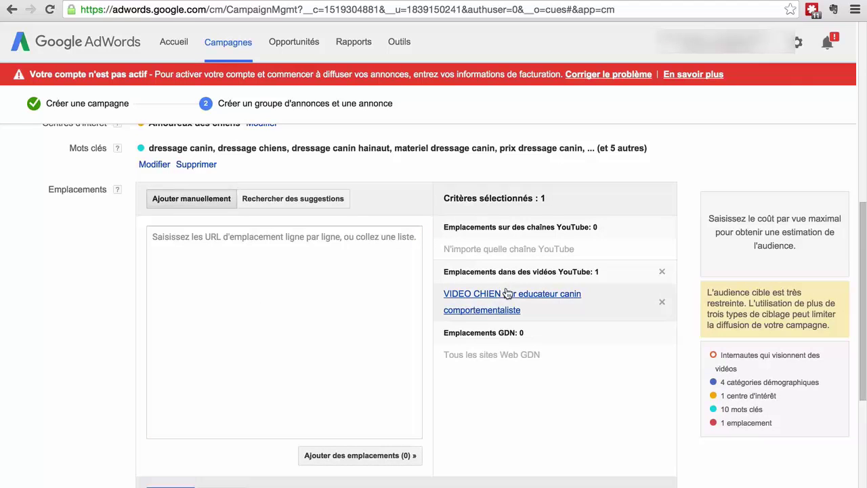
# Switch back to YouTube, open the Dressemon chien channel from the first search result and copy the channel's URL.
pyautogui.moveTo(458, 230); pyautogui.dragTo(528, 227)
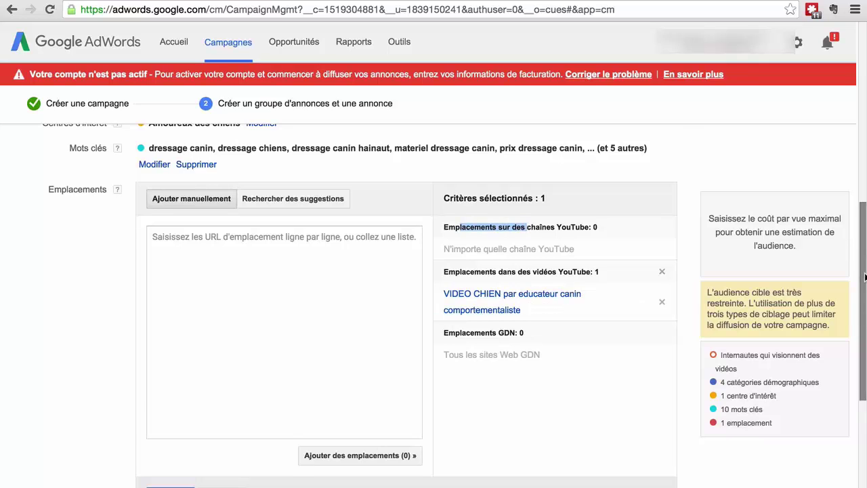
pyautogui.moveTo(864, 277); pyautogui.dragTo(861, 284)
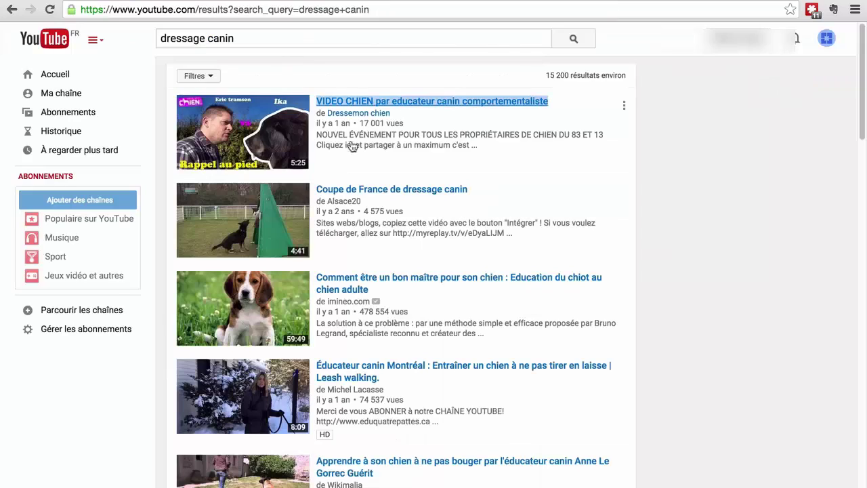
pyautogui.click(354, 119)
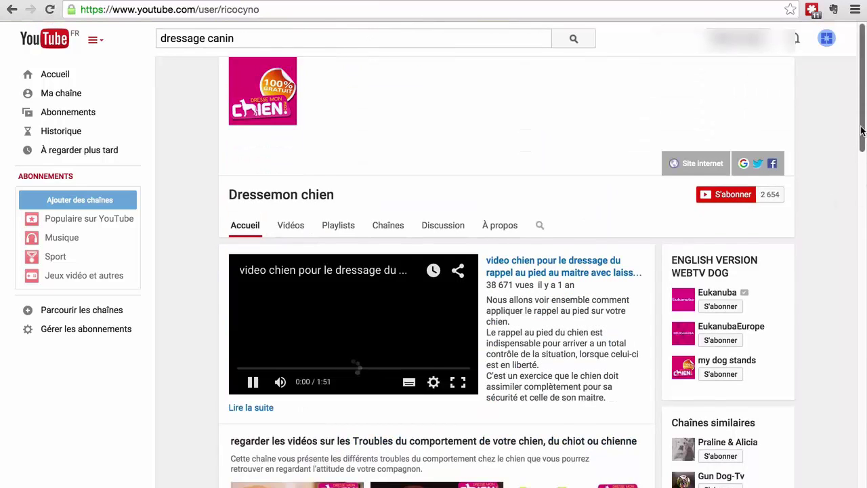
pyautogui.scroll(-1, 864, 157)
pyautogui.click(261, 12)
pyautogui.hotkey('ctrl', 'c')
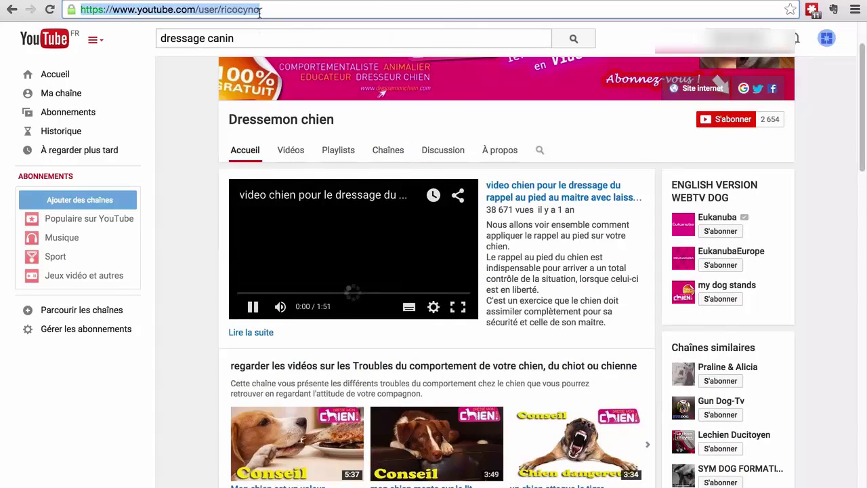
pyautogui.rightClick(260, 12)
pyautogui.click(291, 24)
# Add the copied Dressemon chien channel URL as a placement in AdWords and apply the placement selection.
pyautogui.click(301, 249)
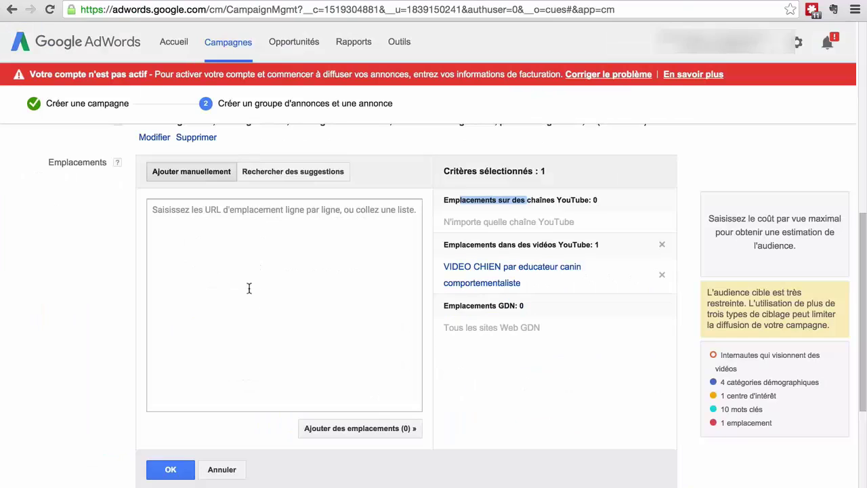
pyautogui.click(237, 242)
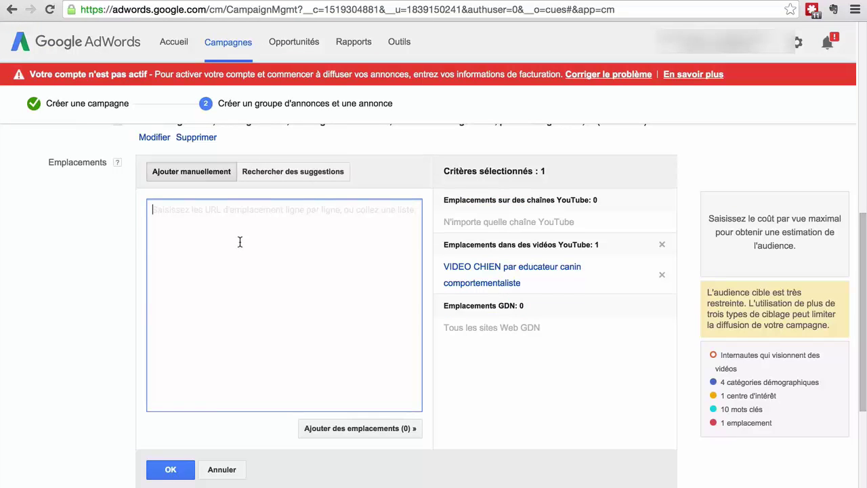
pyautogui.rightClick(239, 253)
pyautogui.click(271, 321)
pyautogui.rightClick(242, 257)
pyautogui.click(281, 324)
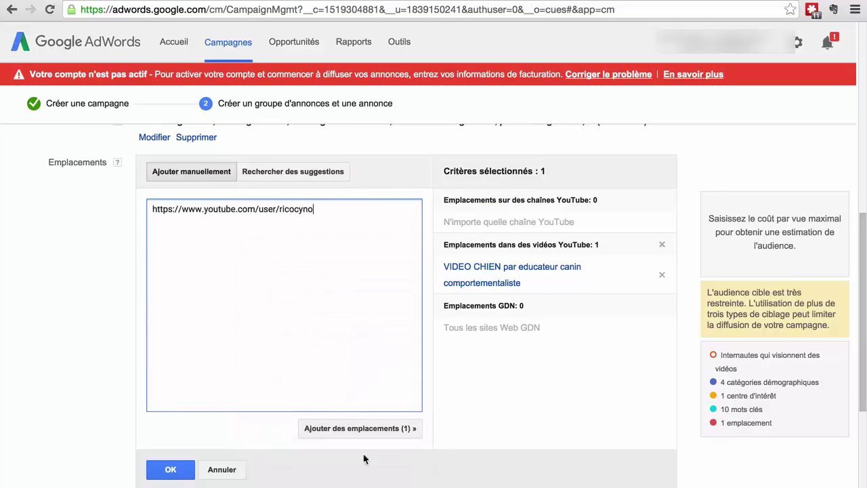
pyautogui.click(348, 429)
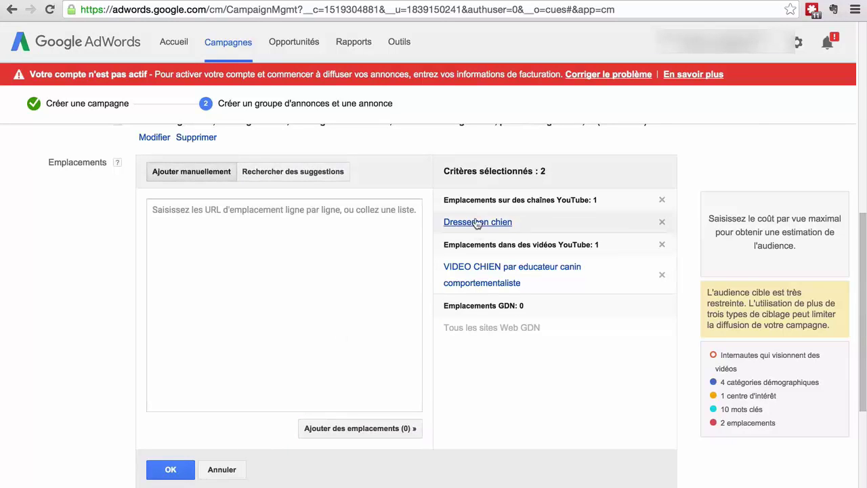
pyautogui.scroll(-2, 467, 320)
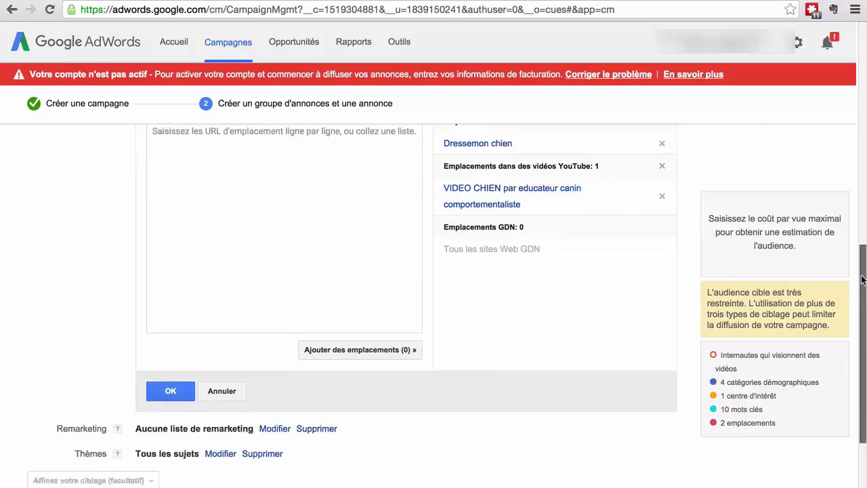
pyautogui.click(171, 346)
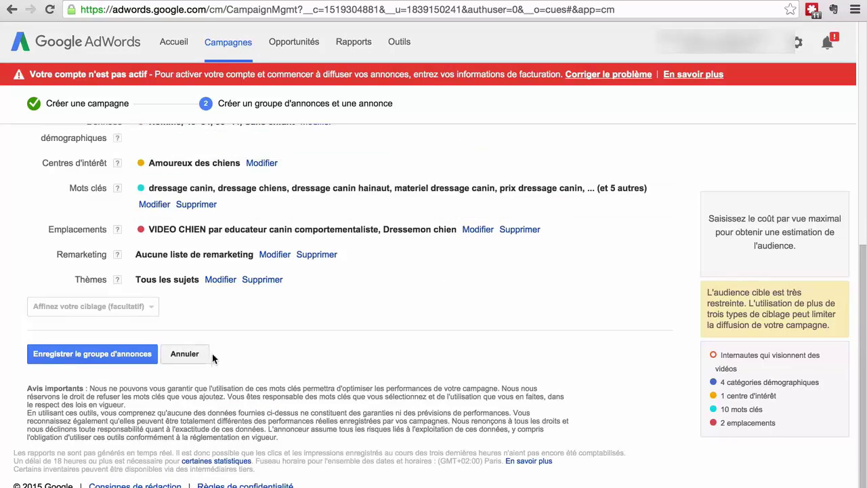
# Open the Remarketing targeting for editing and examine the available remarketing lists.
pyautogui.click(275, 254)
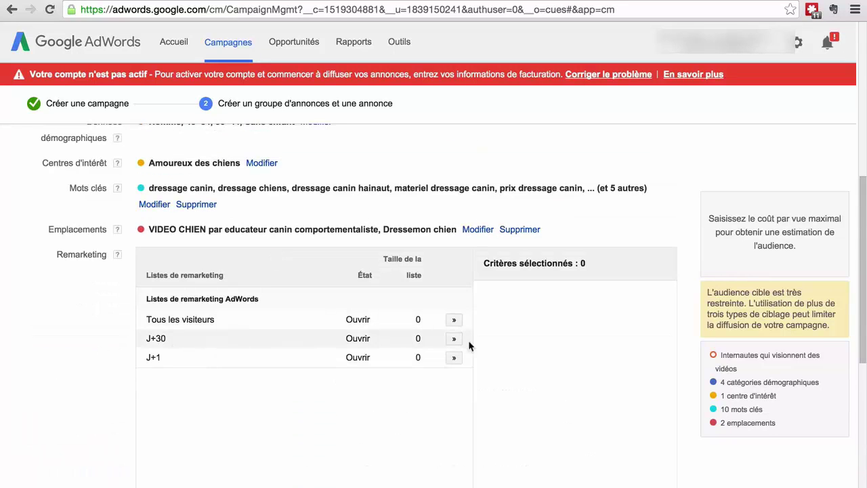
pyautogui.moveTo(862, 331)
pyautogui.mouseDown()
pyautogui.moveTo(862, 357)
pyautogui.moveTo(860, 292)
pyautogui.moveTo(865, 325)
pyautogui.mouseUp()
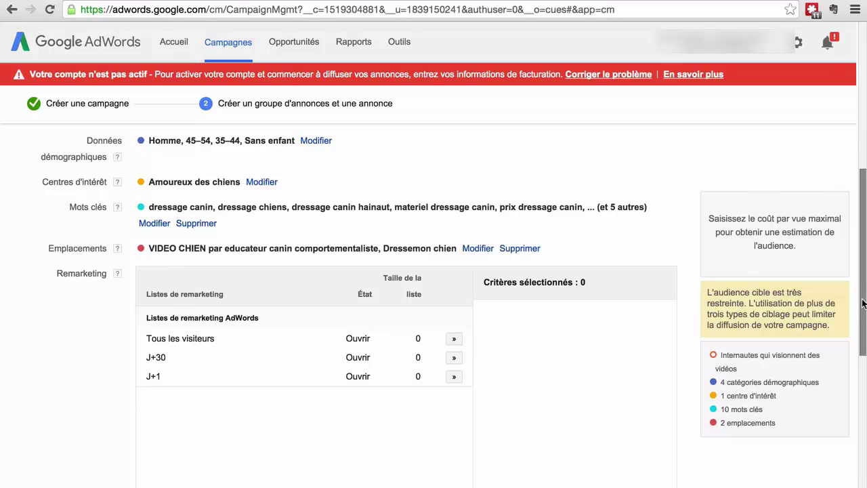
# Open the Thèmes targeting, add Animaux et animaux de compagnie as the topic and apply the selection.
pyautogui.scroll(-5, 425, 474)
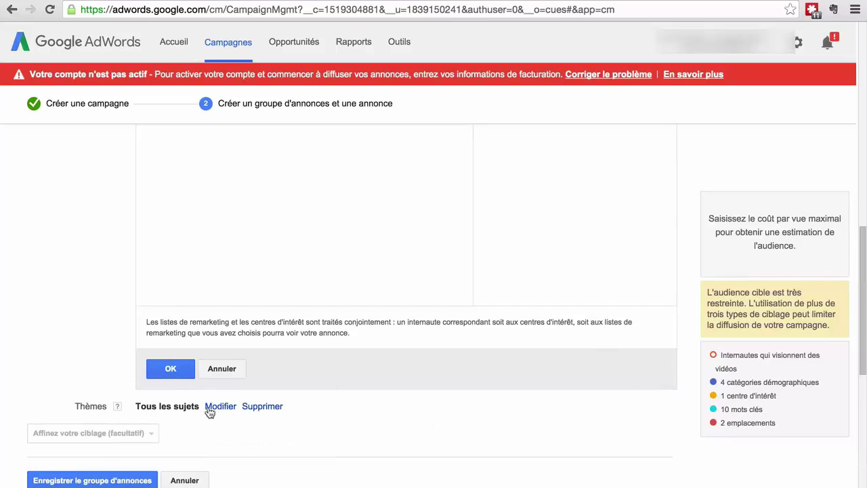
pyautogui.click(208, 407)
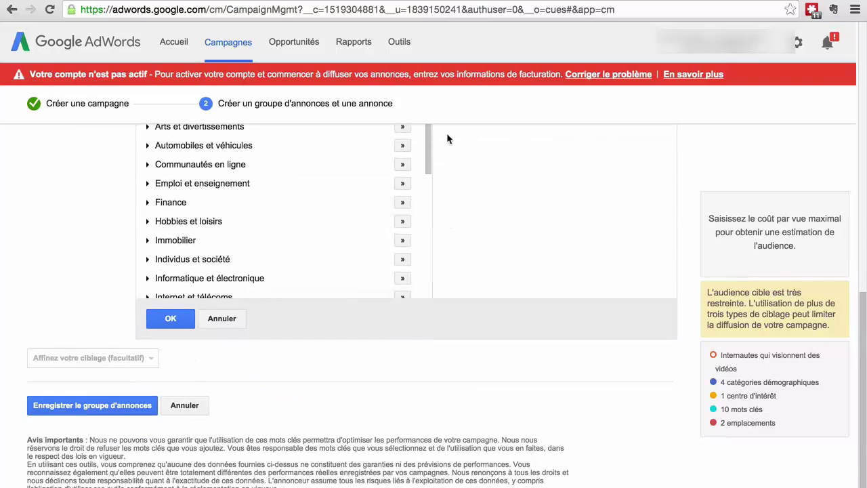
pyautogui.scroll(2, 427, 182)
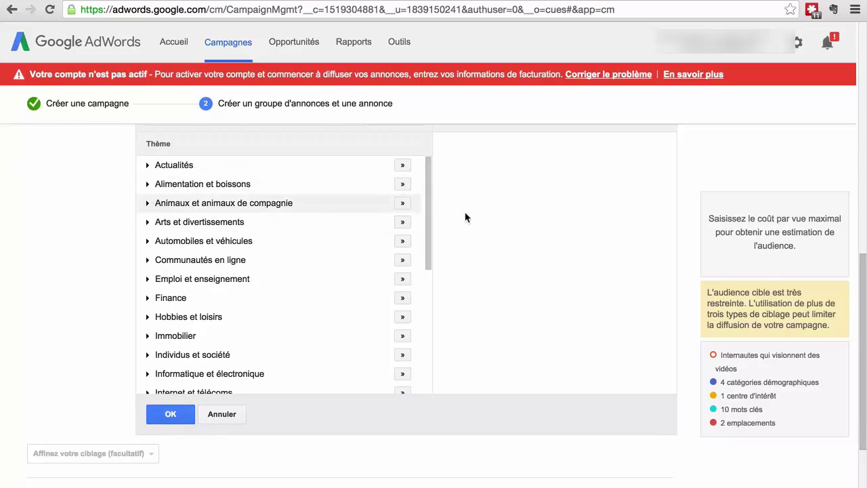
pyautogui.click(402, 203)
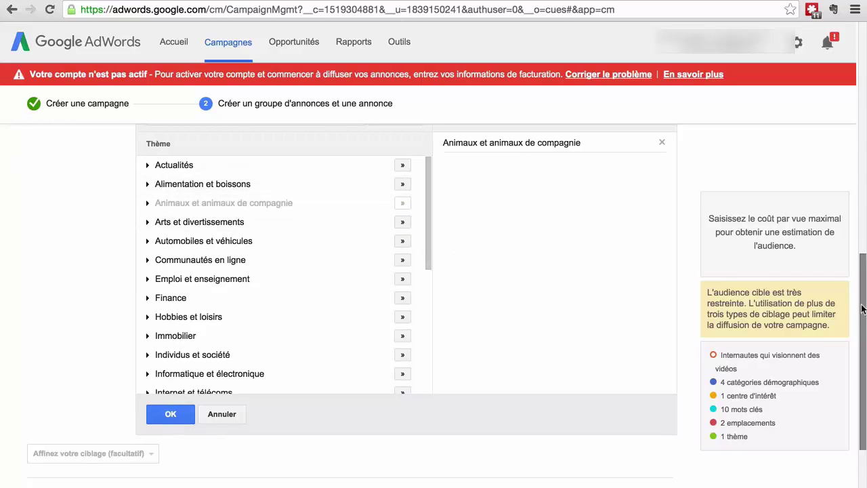
pyautogui.scroll(-3, 433, 318)
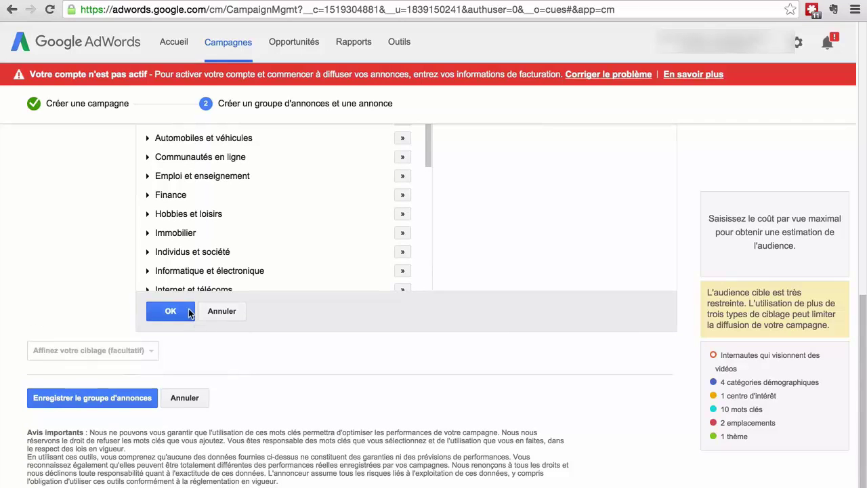
pyautogui.click(189, 312)
# Review the Ciblage summary, the notice about using more than three targeting types, and the selected Emplacements.
pyautogui.moveTo(860, 335); pyautogui.dragTo(860, 194)
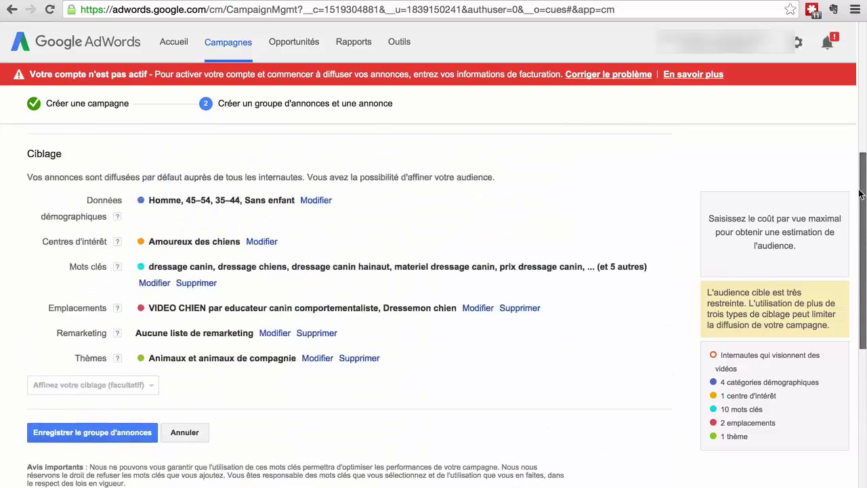
pyautogui.scroll(-5, 861, 195)
pyautogui.moveTo(713, 292); pyautogui.dragTo(774, 311)
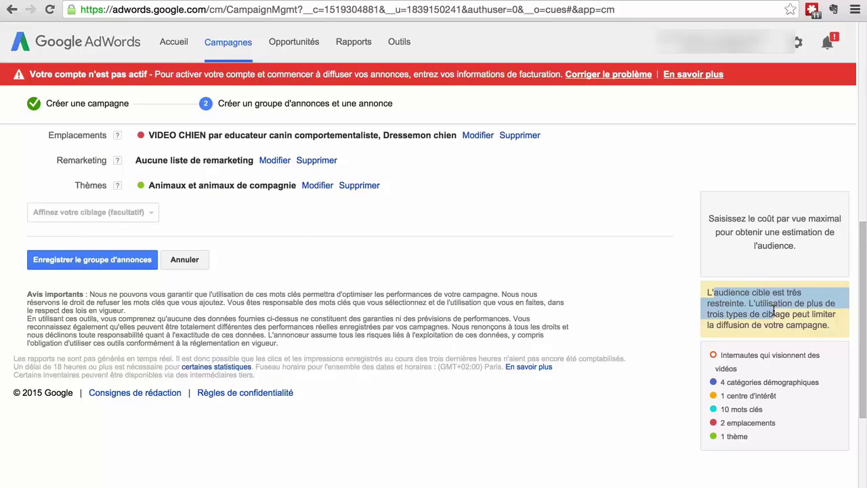
pyautogui.click(774, 310)
pyautogui.moveTo(862, 355); pyautogui.dragTo(866, 335)
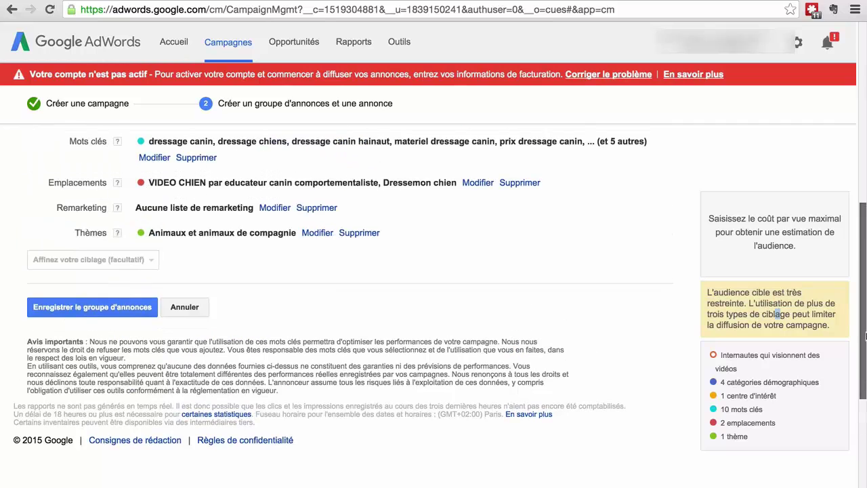
pyautogui.moveTo(734, 296); pyautogui.dragTo(795, 315)
pyautogui.click(799, 315)
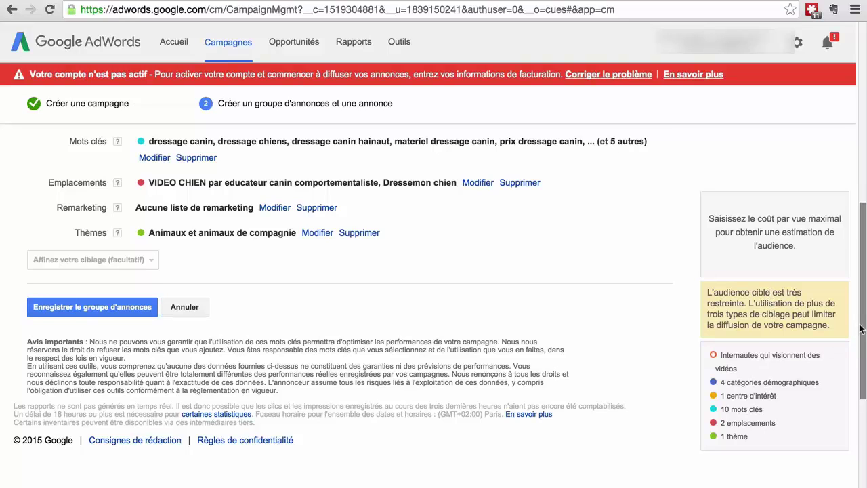
pyautogui.moveTo(859, 330); pyautogui.dragTo(859, 286)
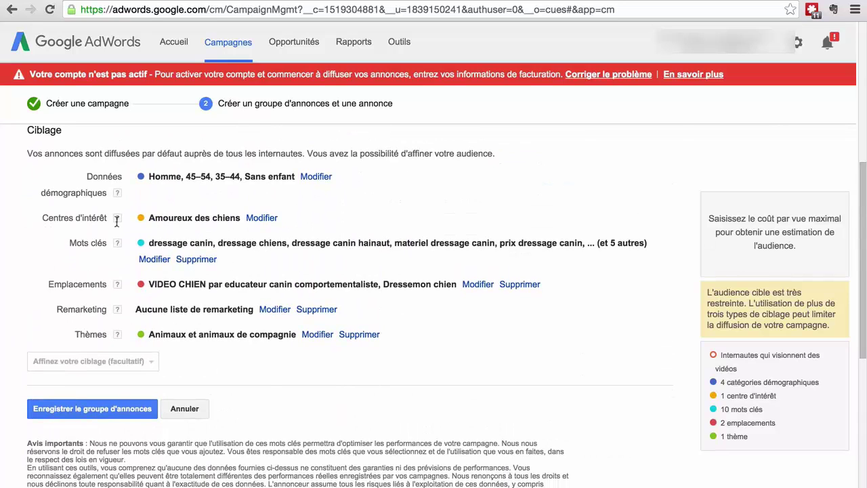
pyautogui.click(116, 243)
pyautogui.click(461, 288)
pyautogui.moveTo(150, 285); pyautogui.dragTo(466, 288)
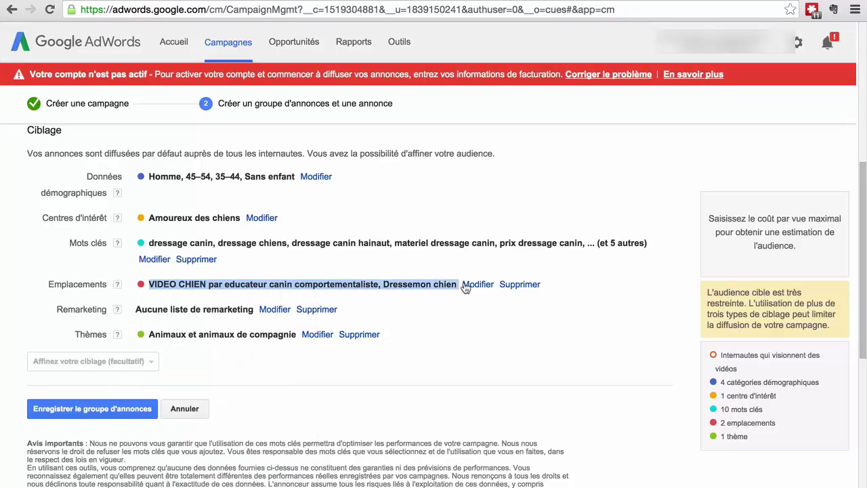
pyautogui.tripleClick(305, 287)
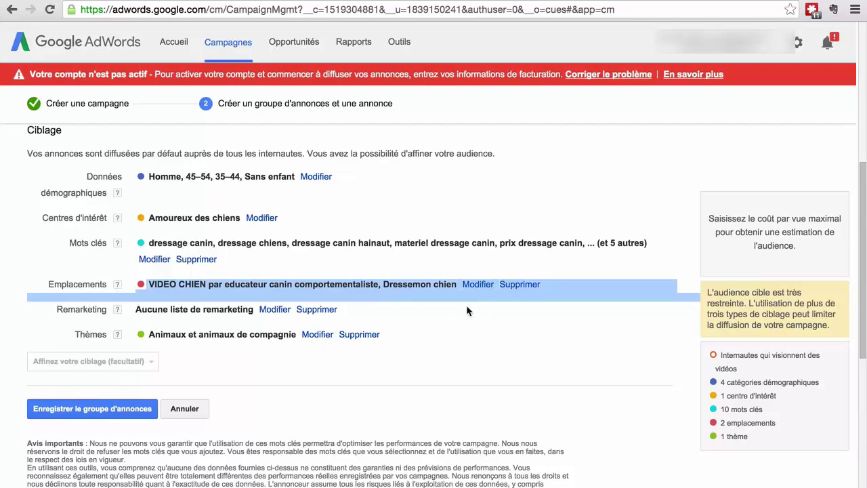
# Remove the keyword targeting and delete Amoureux des chiens from the selected interests to reduce the number of targeting types.
pyautogui.click(198, 260)
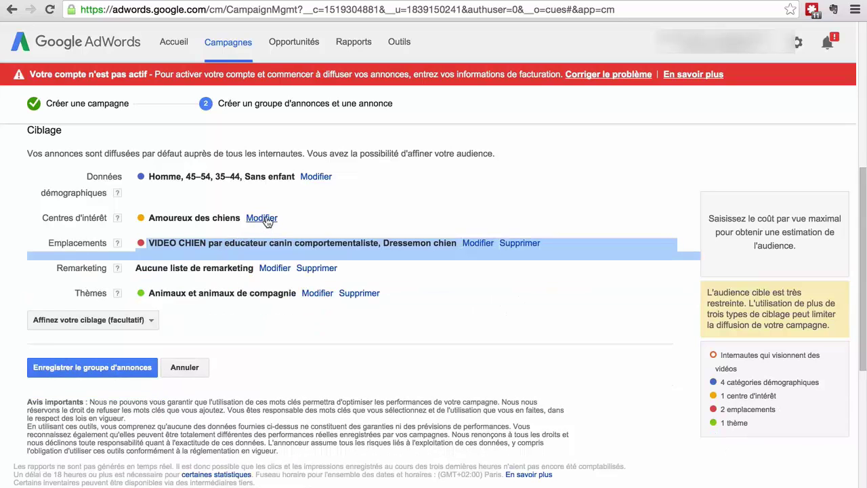
pyautogui.click(266, 219)
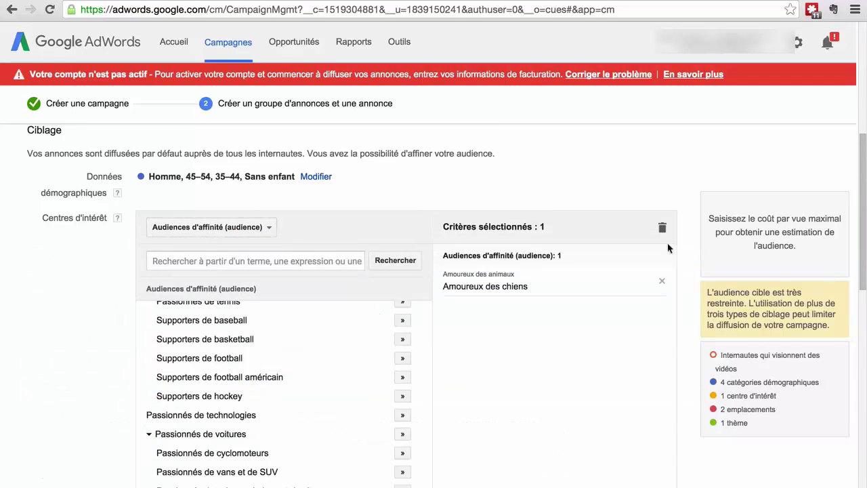
pyautogui.click(662, 281)
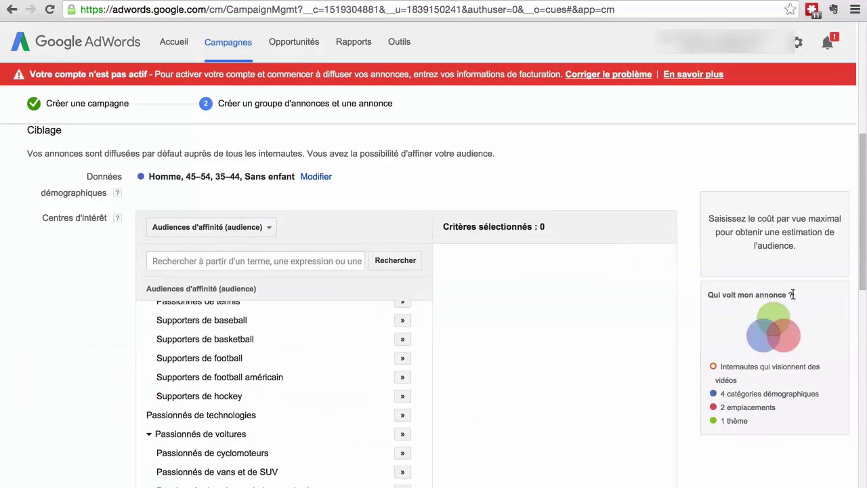
# Cancel the creation of the ad group and return to the overview of Campagne n° 5.
pyautogui.moveTo(860, 248); pyautogui.dragTo(863, 350)
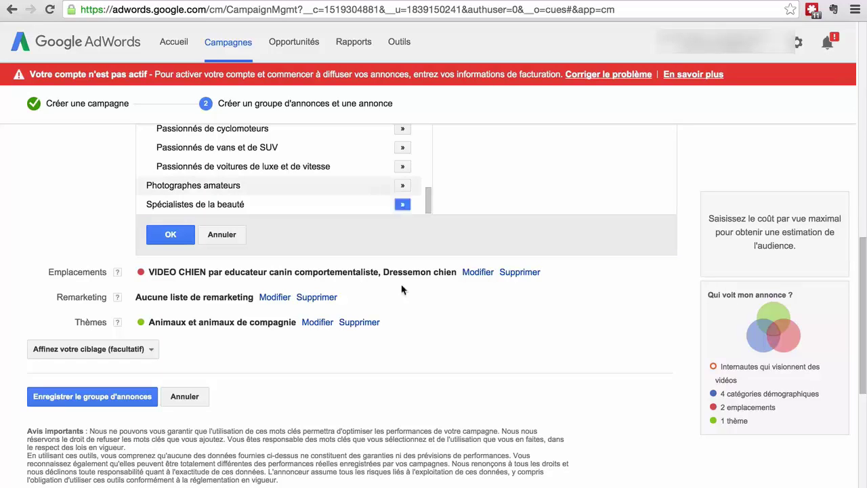
pyautogui.click(113, 398)
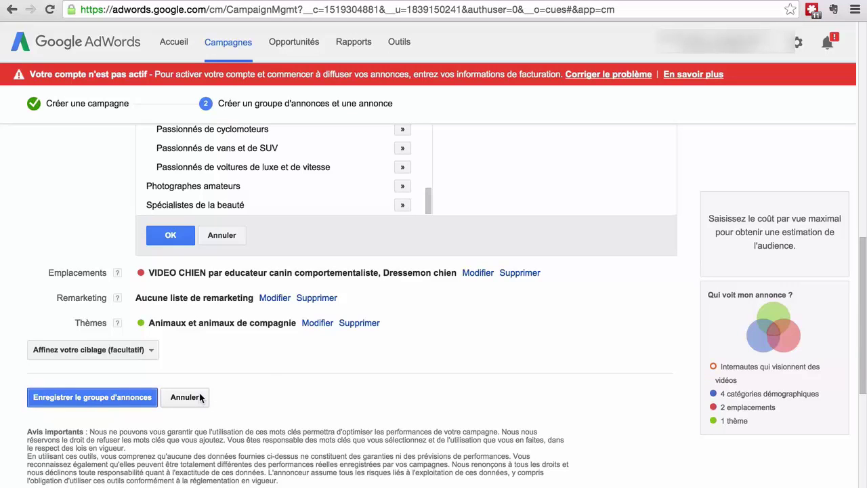
pyautogui.click(186, 397)
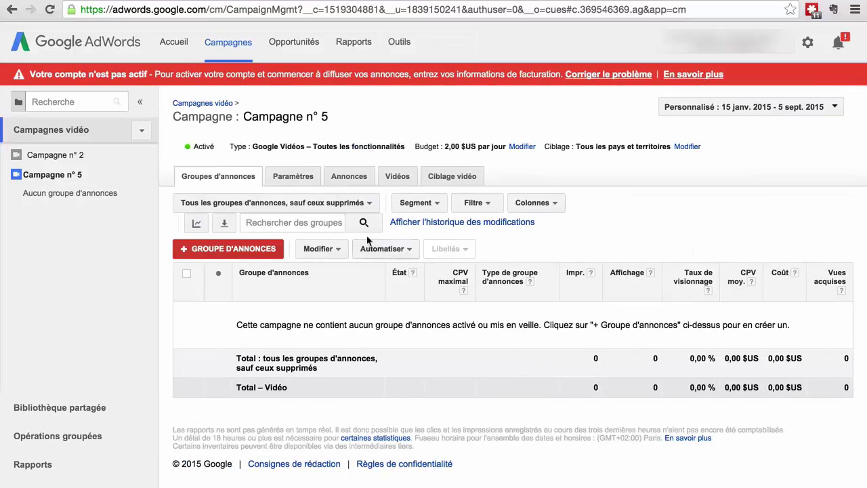
# Keep the list on video campaigns, open Groupe d'annonces n° 1 in Campagne n° 2 and display its video targeting.
pyautogui.click(141, 130)
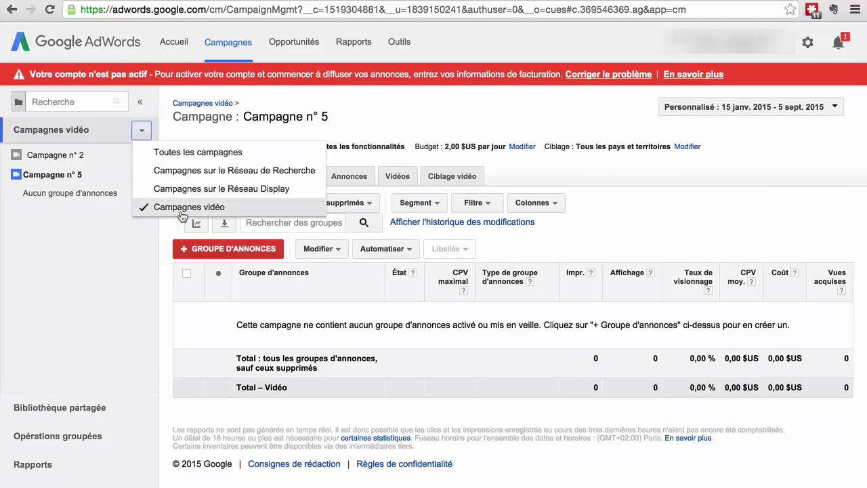
pyautogui.click(156, 207)
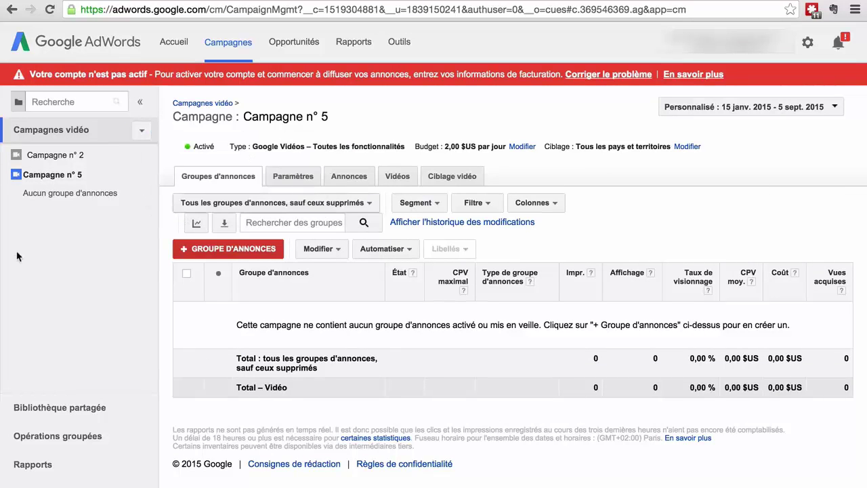
pyautogui.click(44, 157)
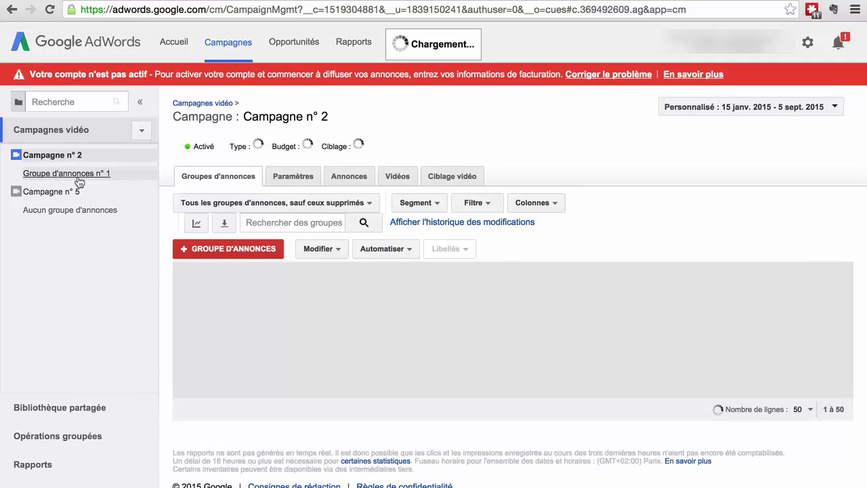
pyautogui.click(79, 177)
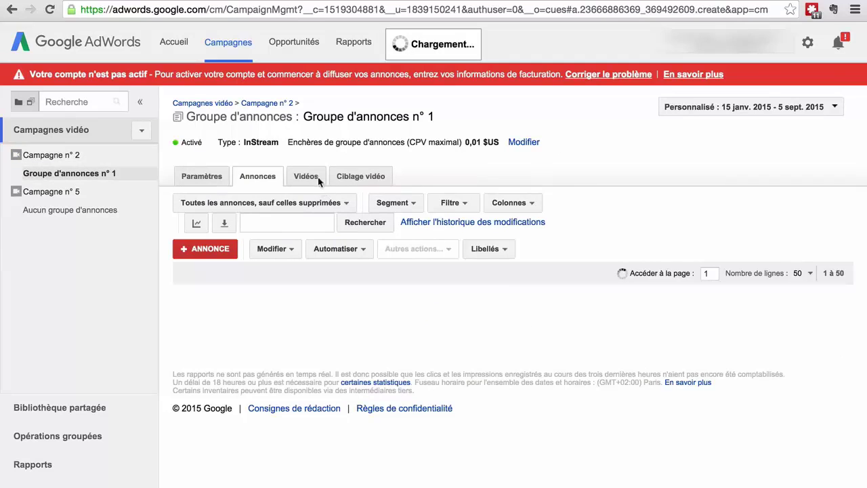
pyautogui.click(360, 177)
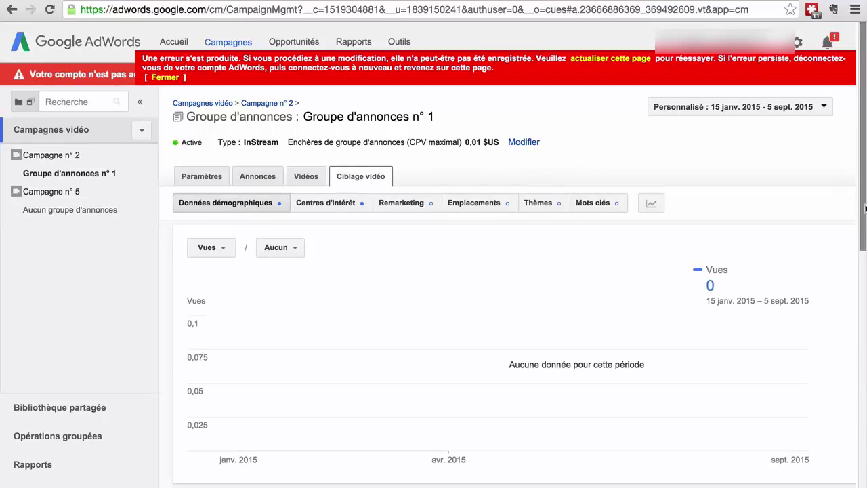
# Examine the ad group's demographic targeting, including the age ranges, age exclusions and content exclusions.
pyautogui.scroll(-5, 865, 210)
pyautogui.scroll(4, 865, 234)
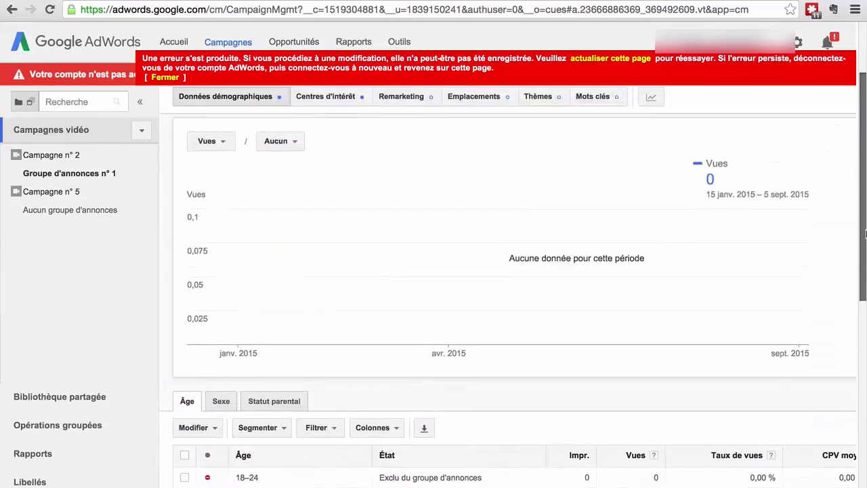
pyautogui.moveTo(866, 234); pyautogui.dragTo(865, 196)
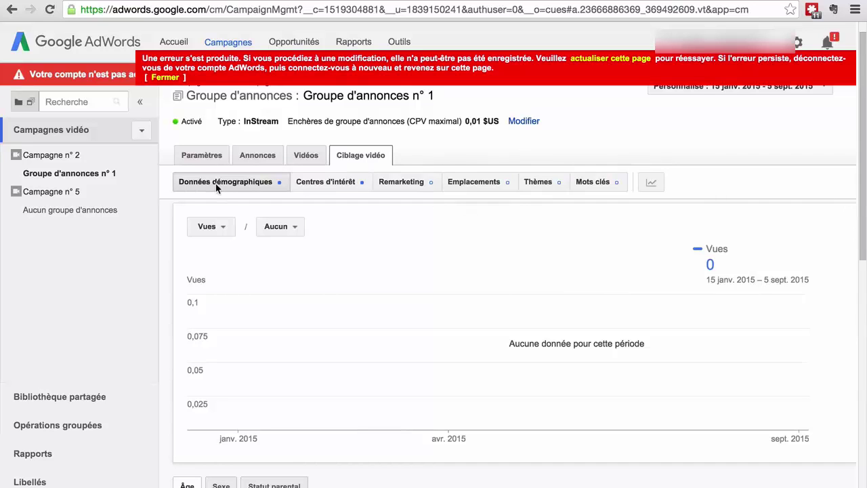
pyautogui.moveTo(866, 165); pyautogui.dragTo(865, 342)
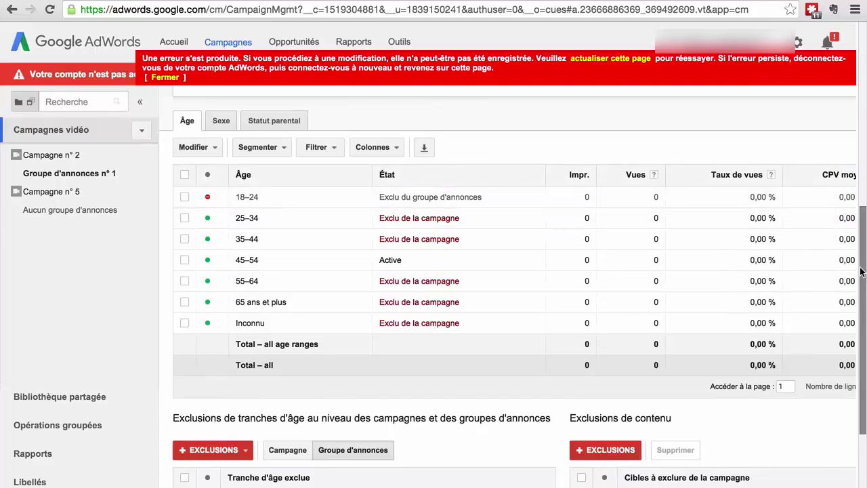
pyautogui.scroll(-3, 861, 271)
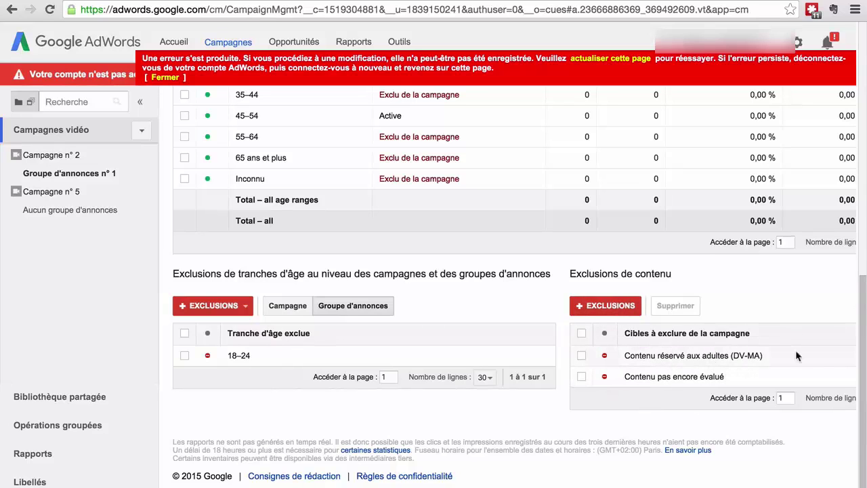
# Open the content exclusion settings and review the categories that can be excluded, without changing them.
pyautogui.click(578, 313)
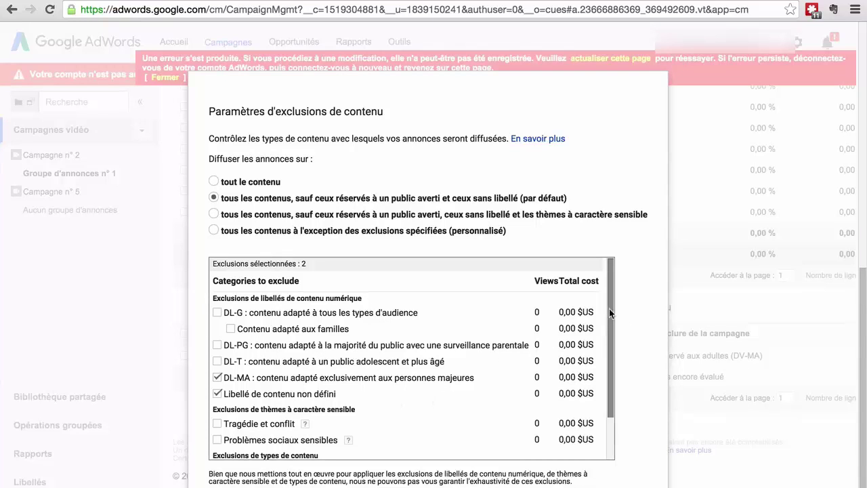
pyautogui.moveTo(609, 308); pyautogui.dragTo(617, 361)
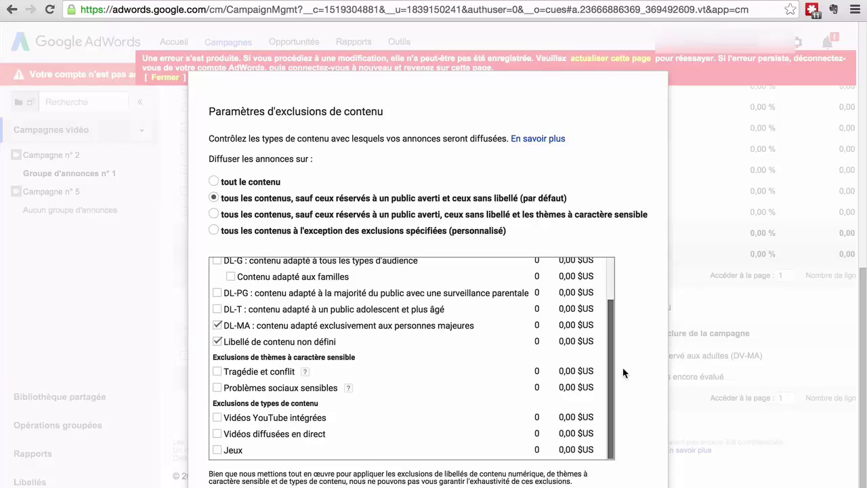
pyautogui.moveTo(609, 386); pyautogui.dragTo(602, 268)
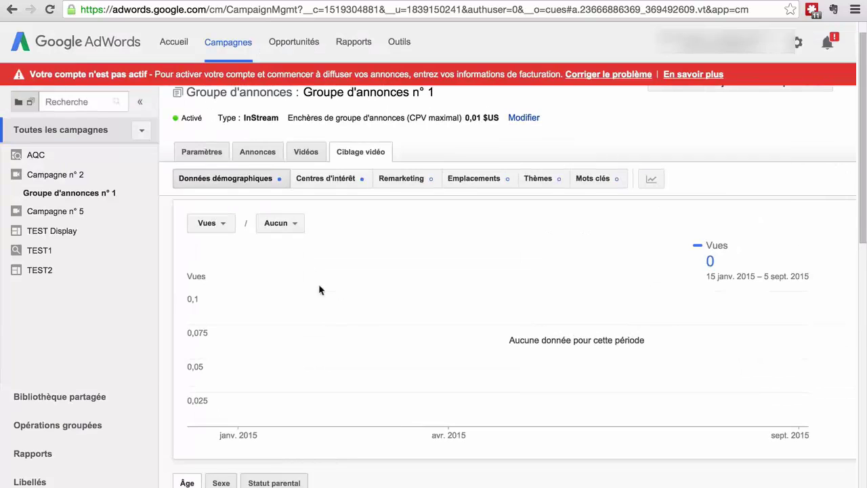
# Start adding interests to Groupe d'annonces n° 1, search the affinity audiences for "chien" and select Amoureux des chiens.
pyautogui.click(340, 182)
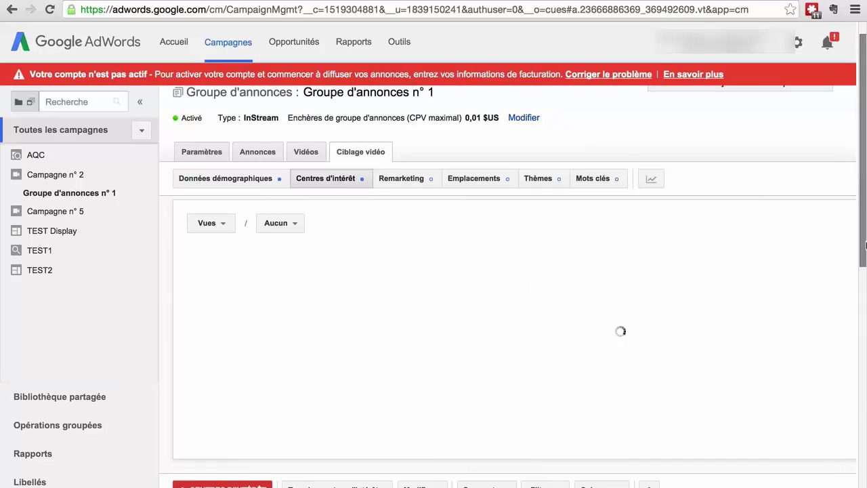
pyautogui.moveTo(864, 193); pyautogui.dragTo(865, 251)
pyautogui.scroll(-3, 370, 269)
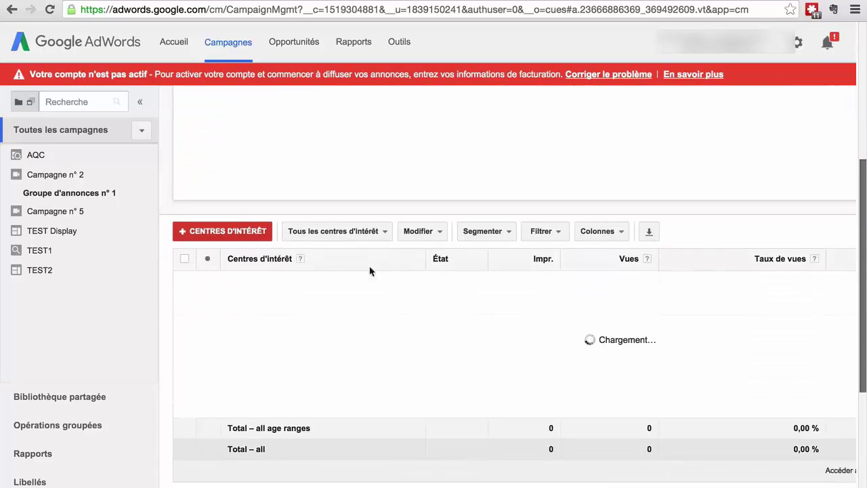
pyautogui.click(217, 233)
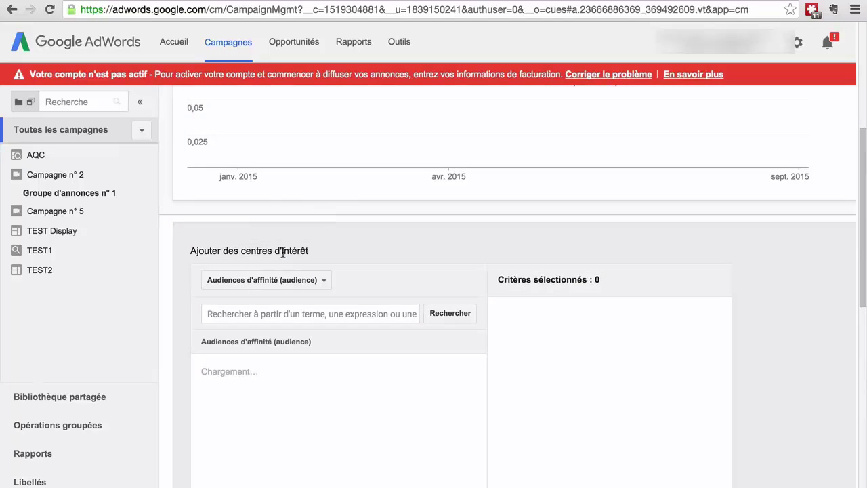
pyautogui.click(313, 319)
pyautogui.write('chien')
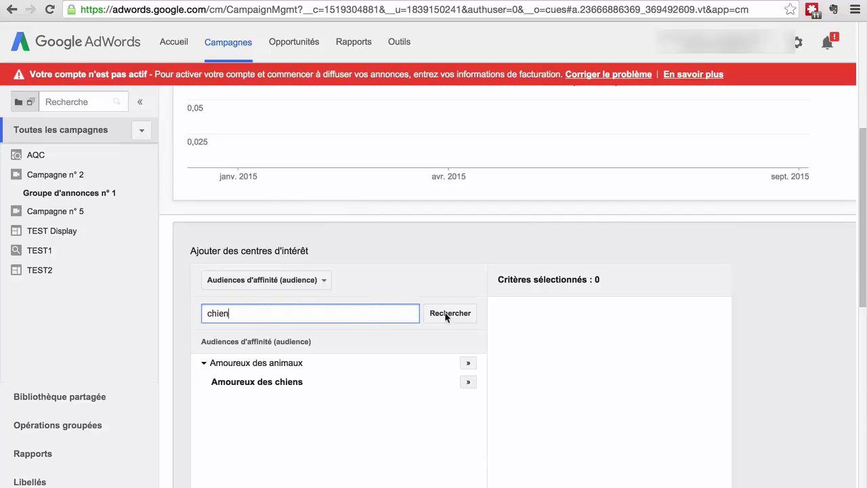
pyautogui.click(469, 381)
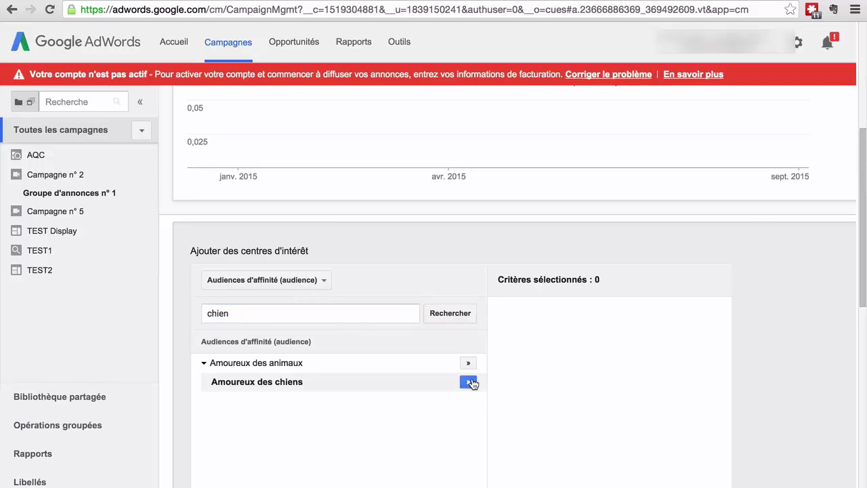
# Hide the performance graph above the ad group's interest targeting.
pyautogui.scroll(5, 865, 213)
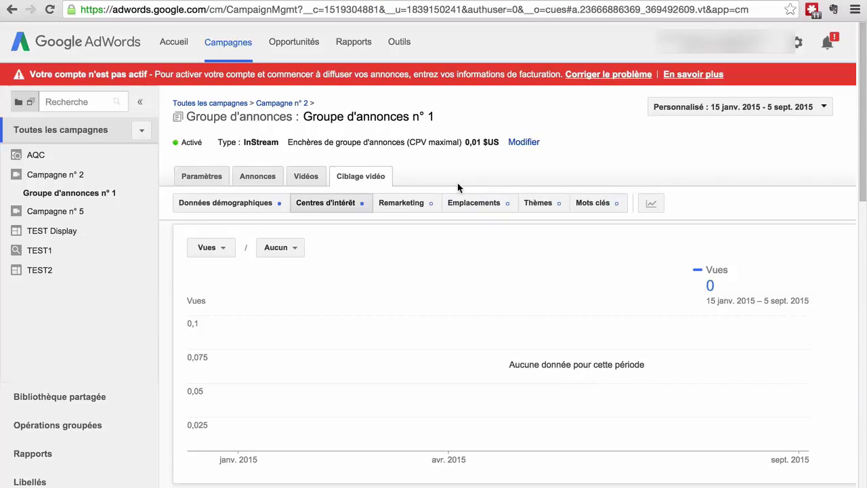
pyautogui.click(651, 204)
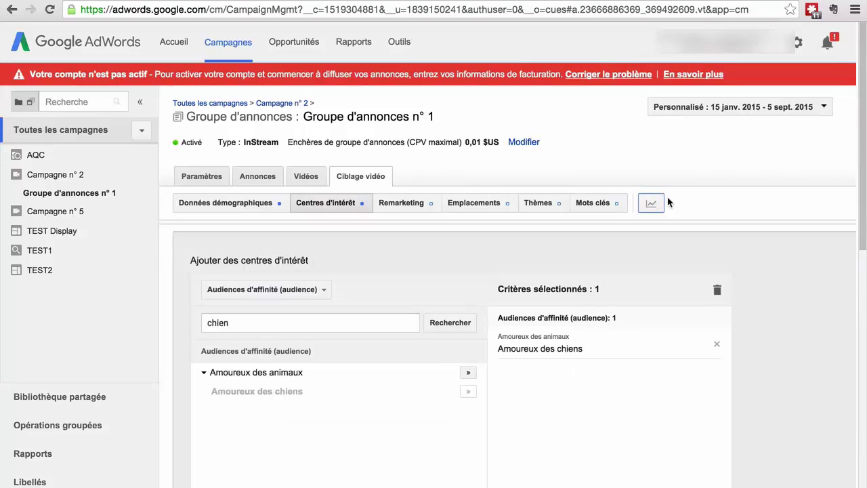
pyautogui.moveTo(864, 169); pyautogui.dragTo(866, 110)
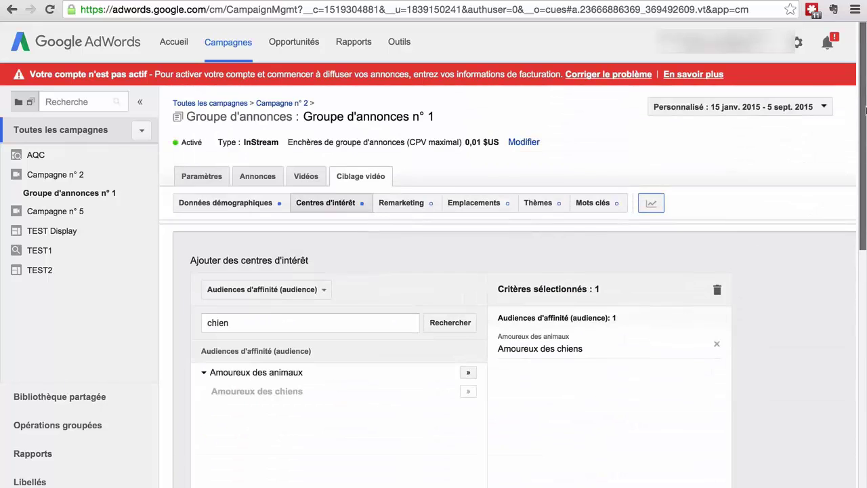